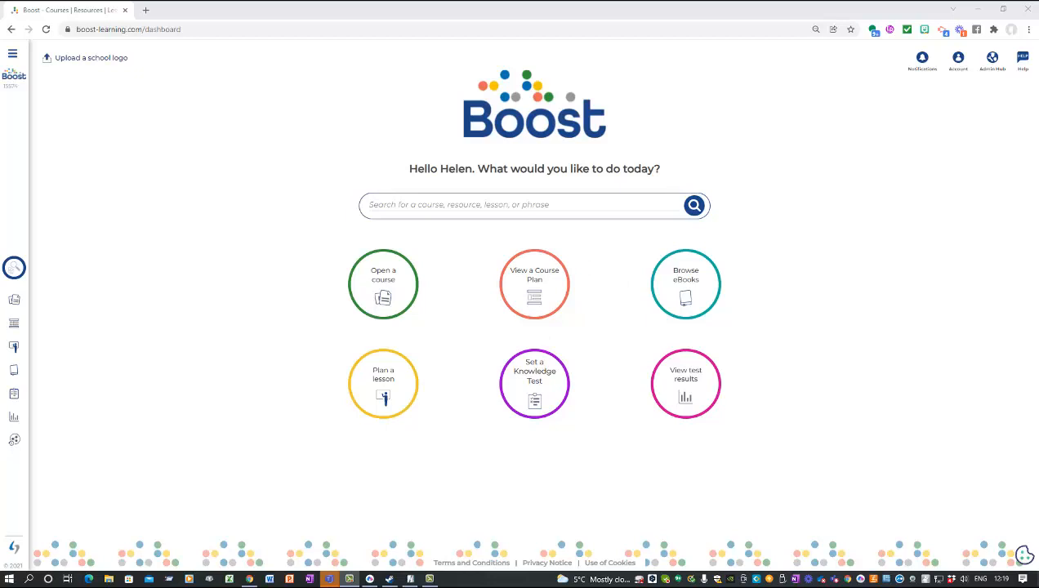
# Step: From the sidebar's Lessons list, open Year 12 Spring assessment 2022 (copy) in the Assessments folder
pyautogui.click(13, 55)
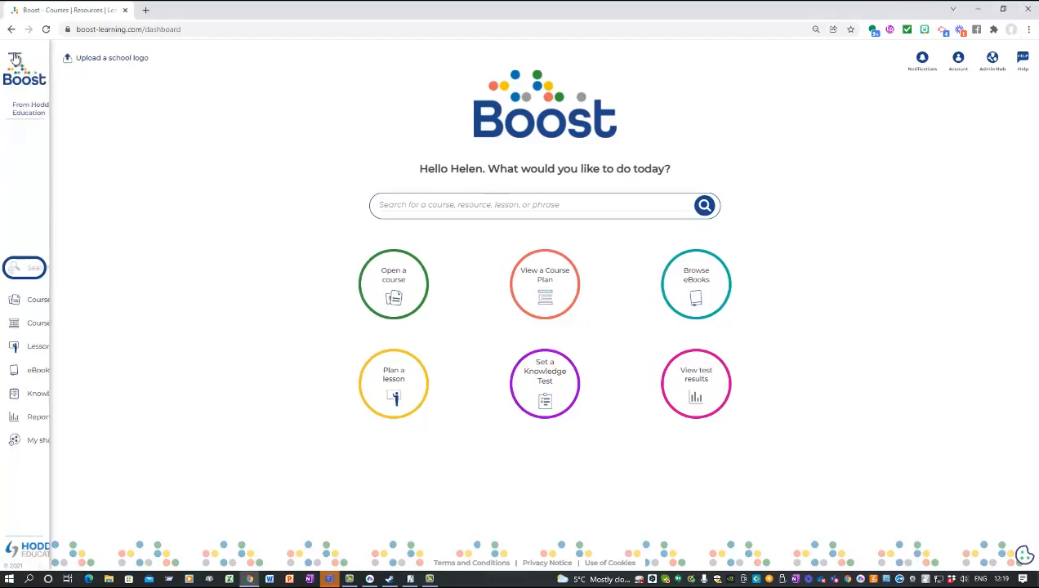
pyautogui.click(15, 56)
pyautogui.click(14, 56)
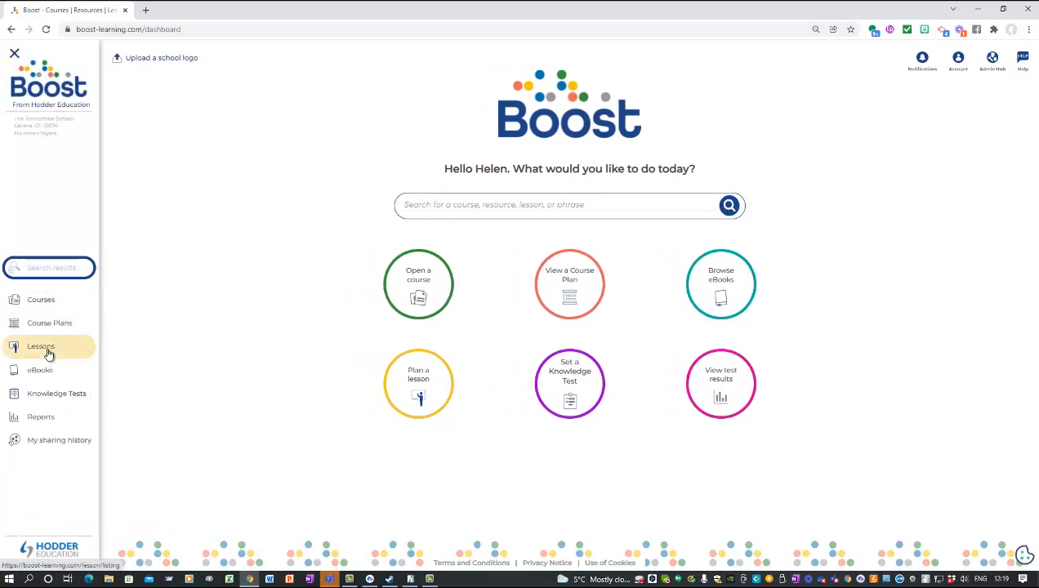
pyautogui.click(48, 351)
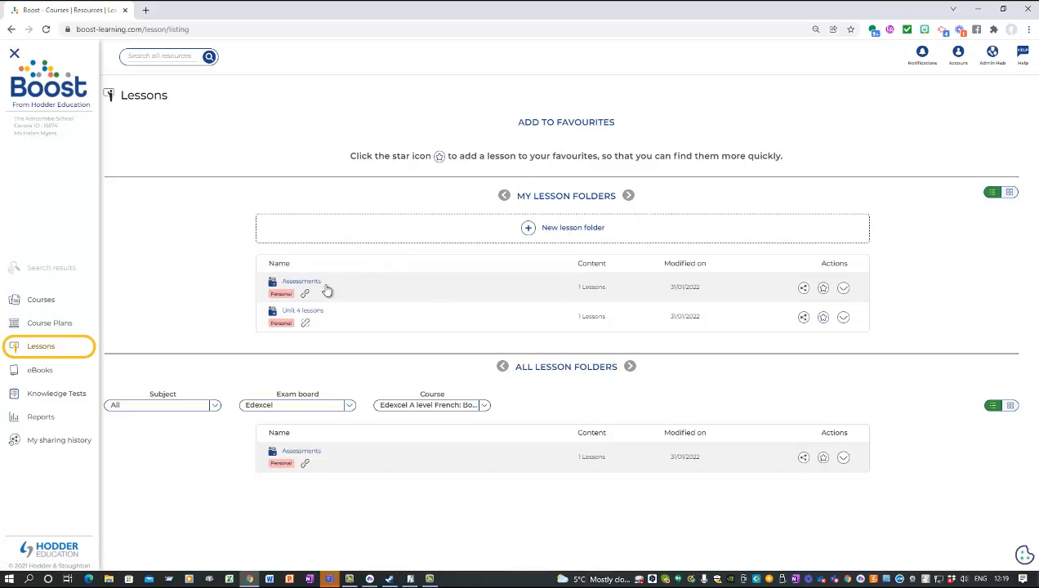
pyautogui.click(325, 290)
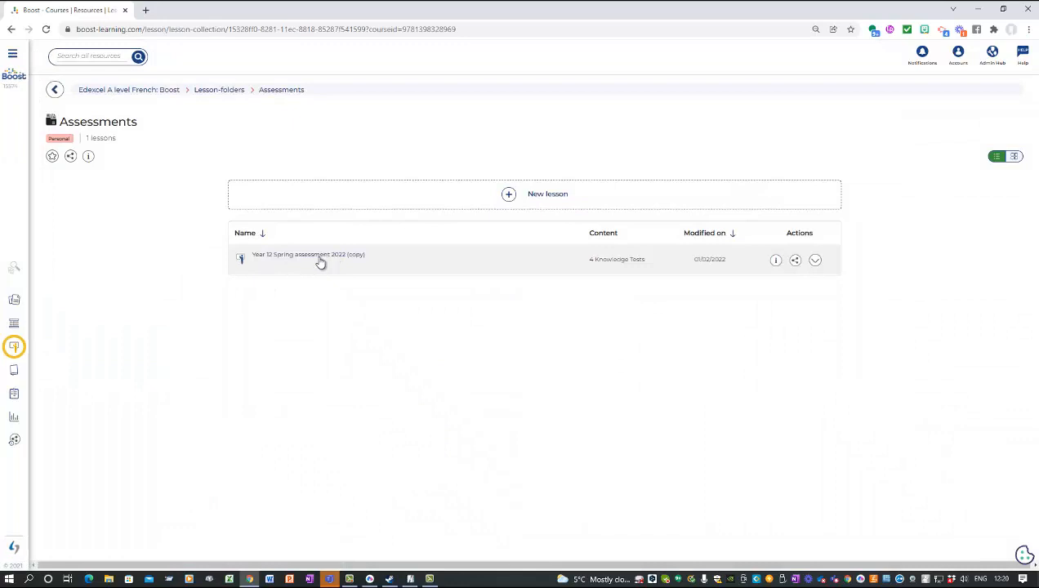
pyautogui.click(320, 260)
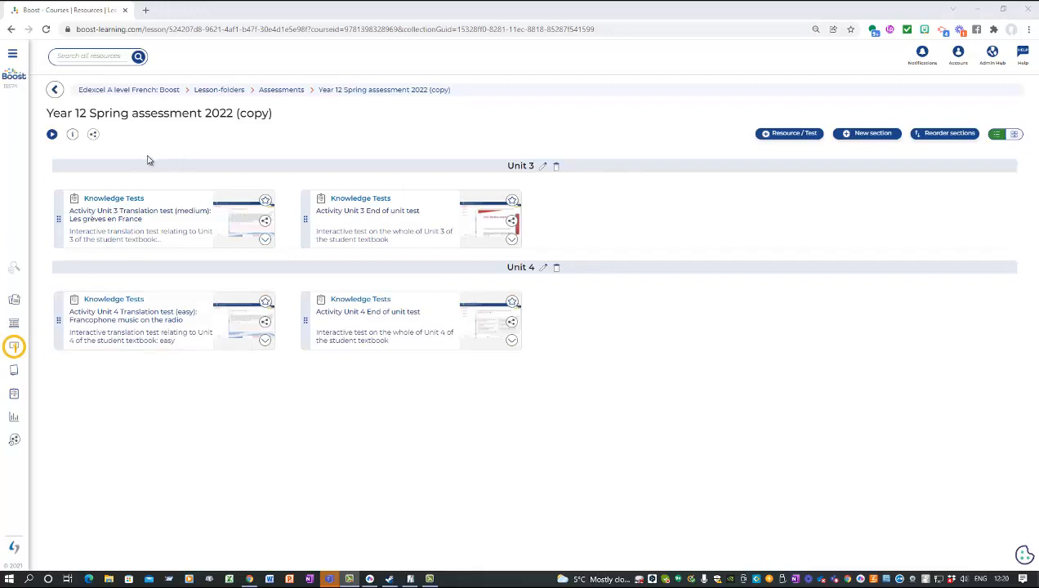
# Step: Generate and copy a weblink for the lesson after first trying the Share to Teams option
pyautogui.click(93, 135)
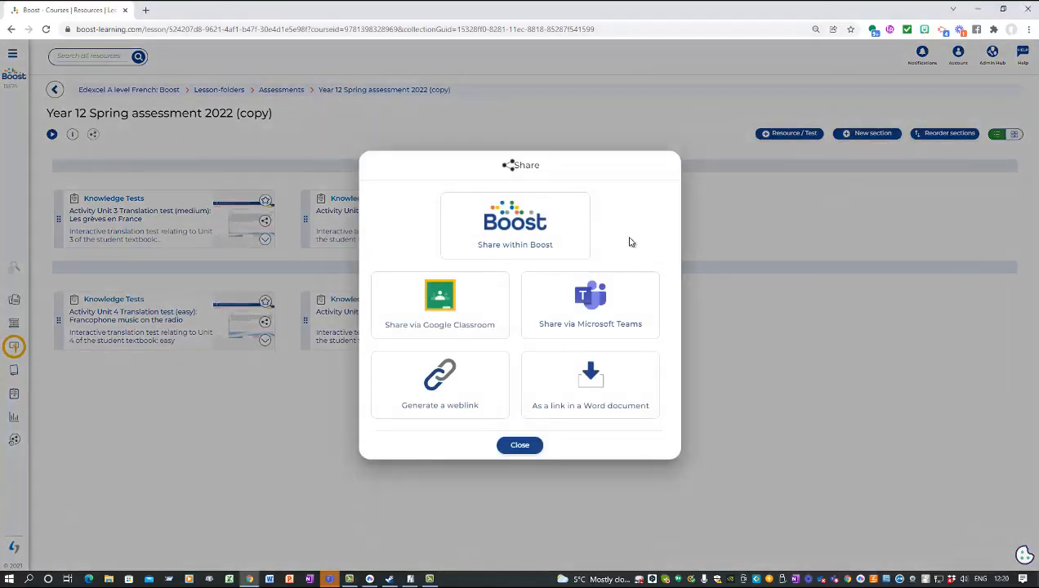
pyautogui.click(604, 324)
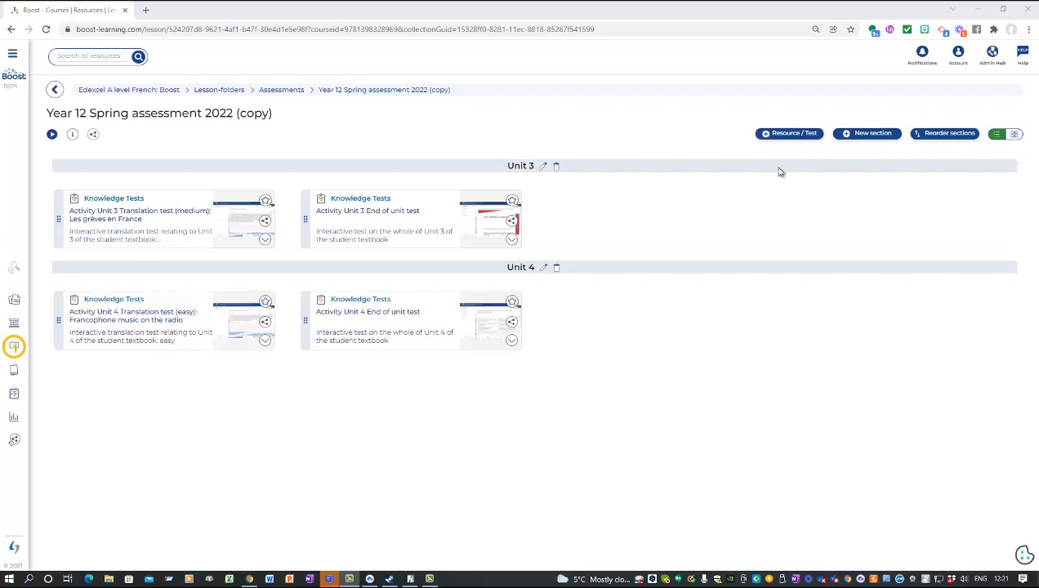
pyautogui.click(93, 134)
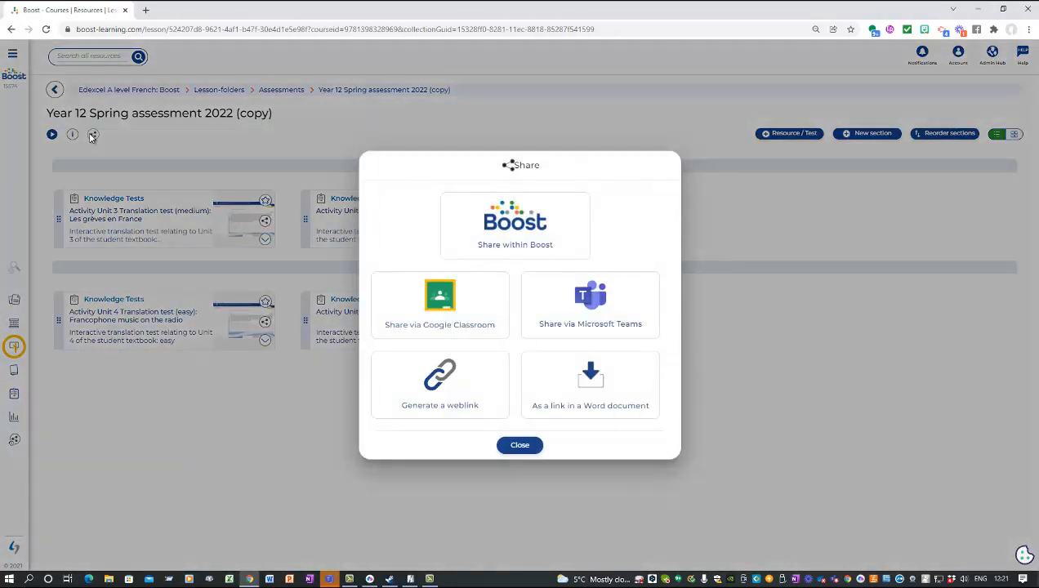
pyautogui.click(476, 388)
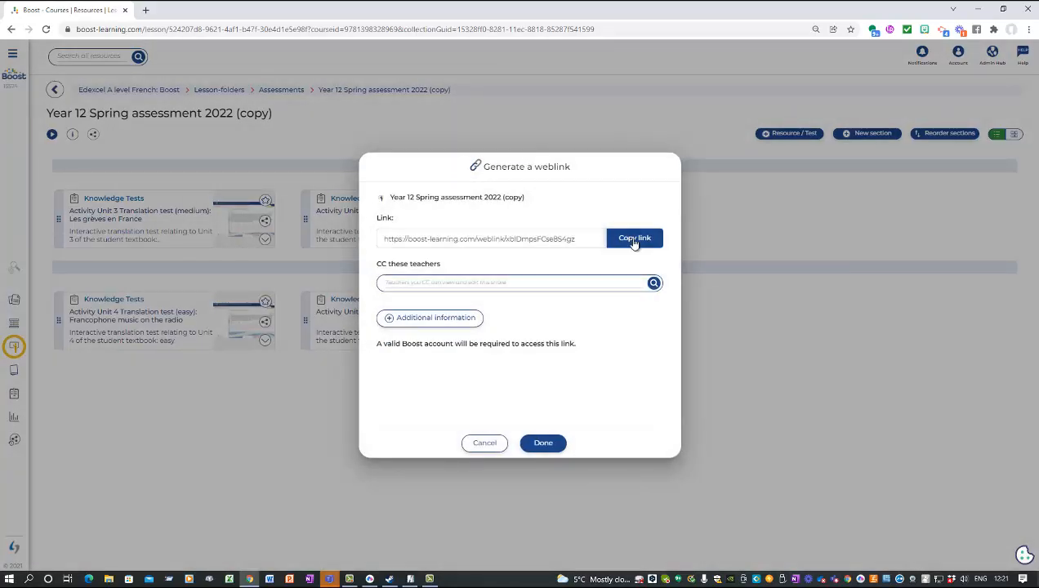
pyautogui.click(634, 239)
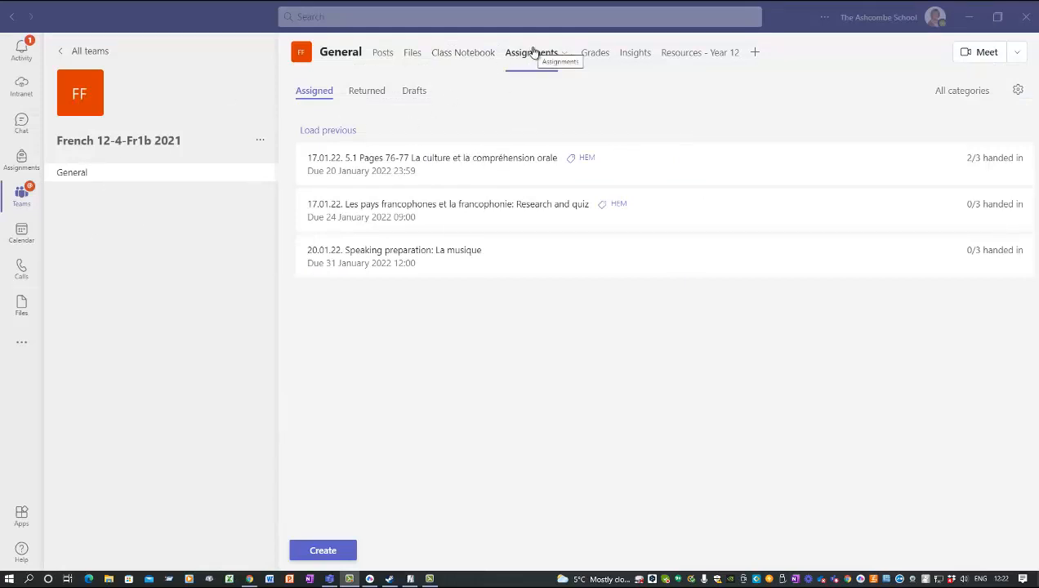
# Step: Start a new Teams assignment and set its points to 130
pyautogui.click(321, 552)
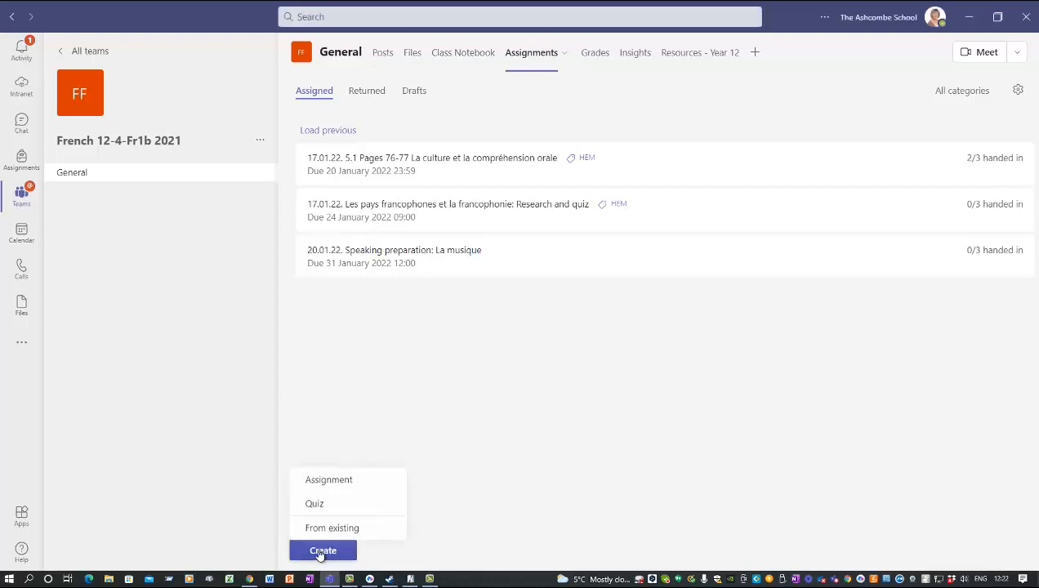
pyautogui.click(327, 484)
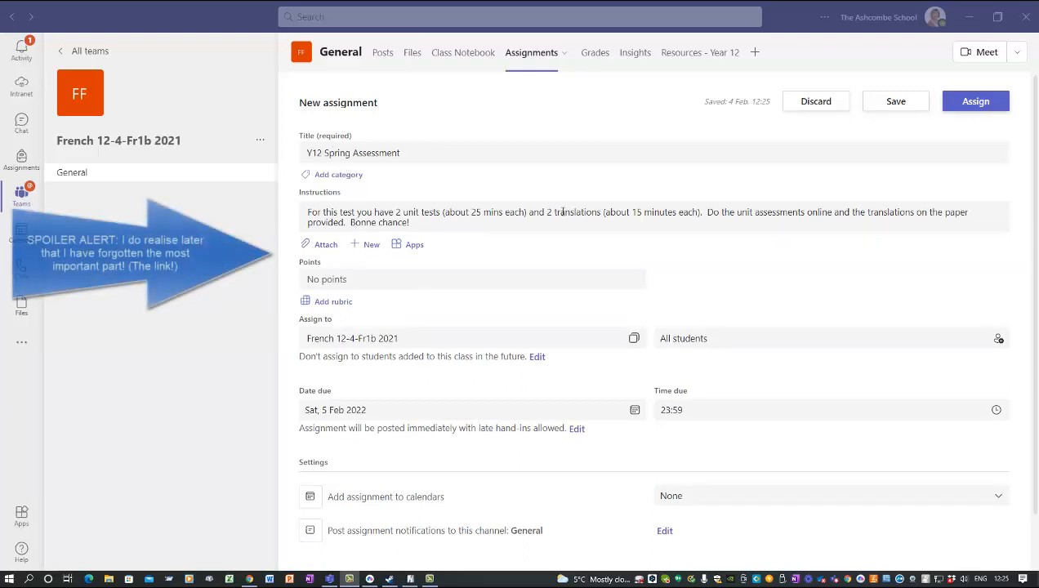
pyautogui.click(332, 280)
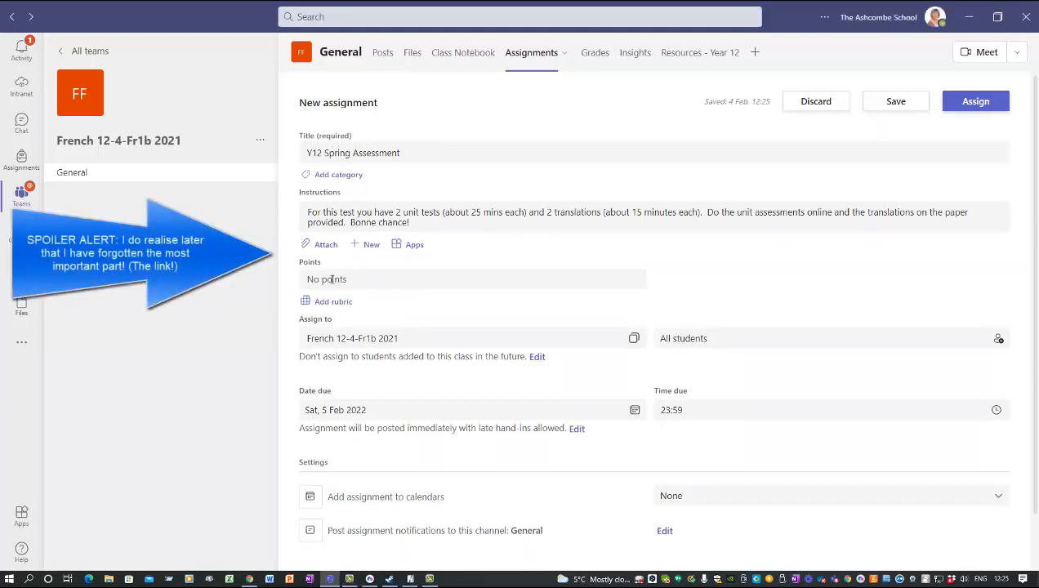
pyautogui.click(318, 279)
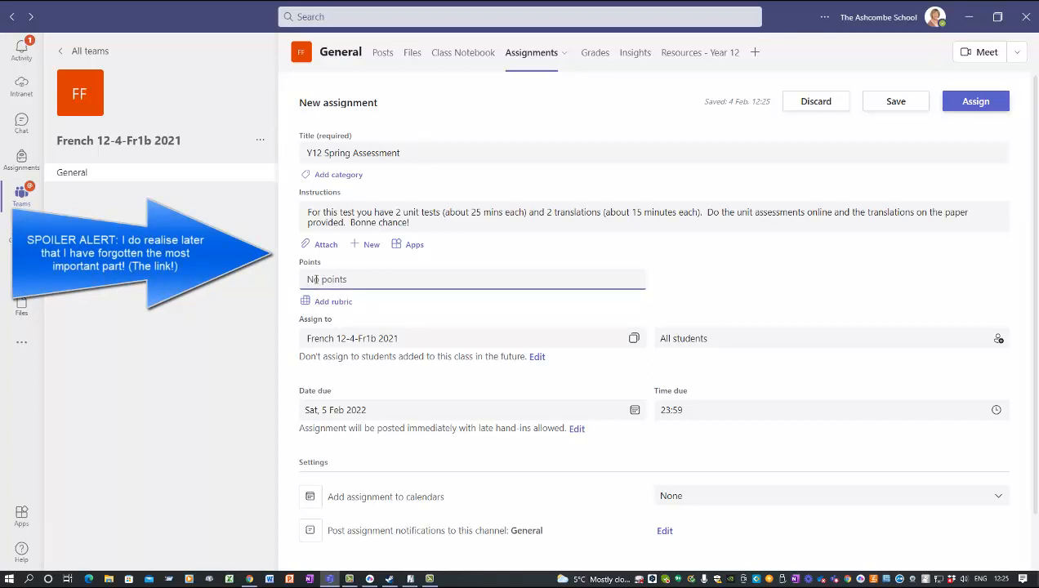
pyautogui.write('130')
# Step: Set the assignment due on Tue, 8 Feb 2022 at 10:45
pyautogui.click(635, 410)
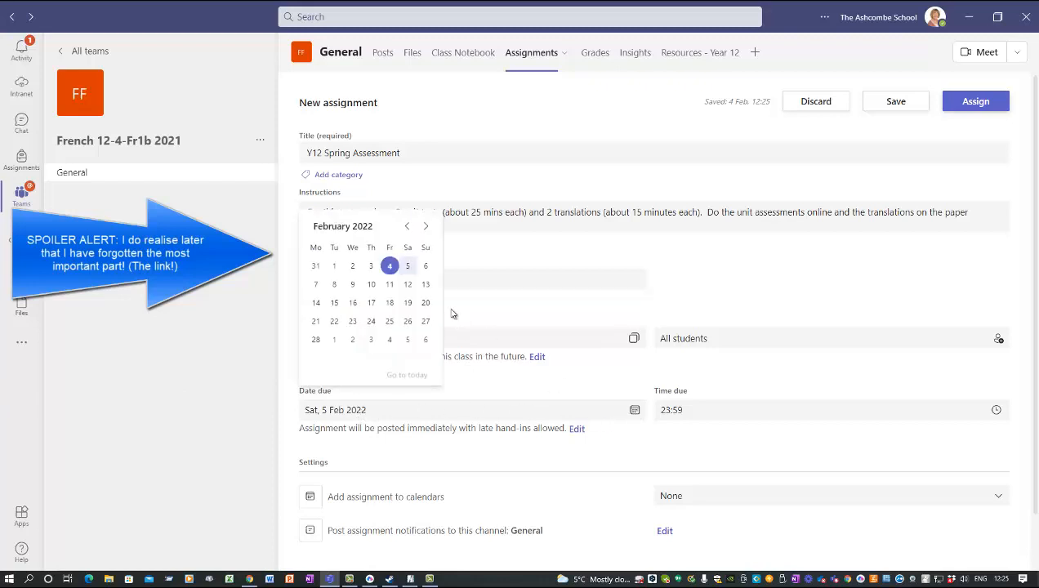
pyautogui.click(335, 286)
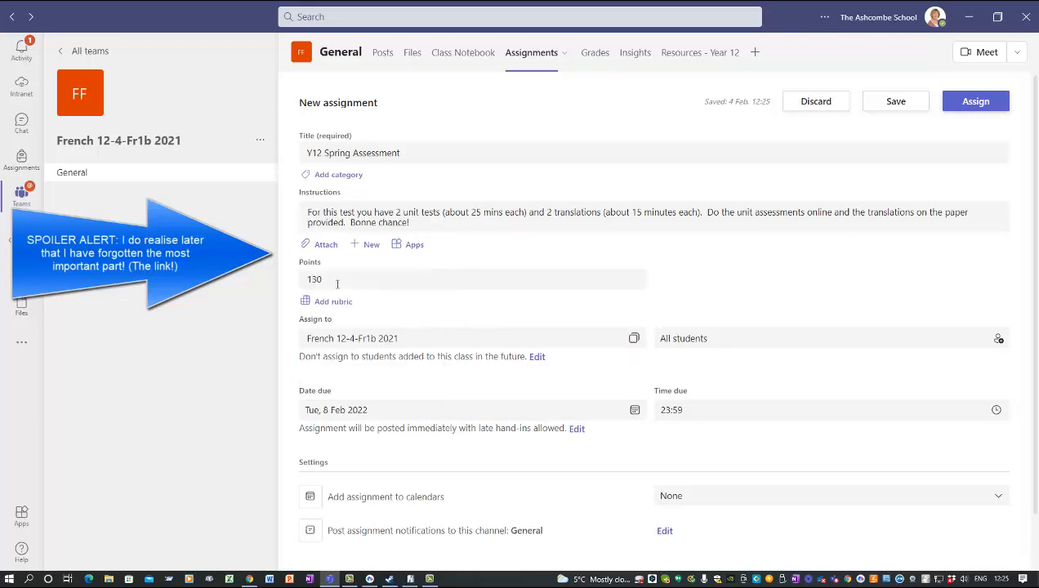
pyautogui.click(997, 411)
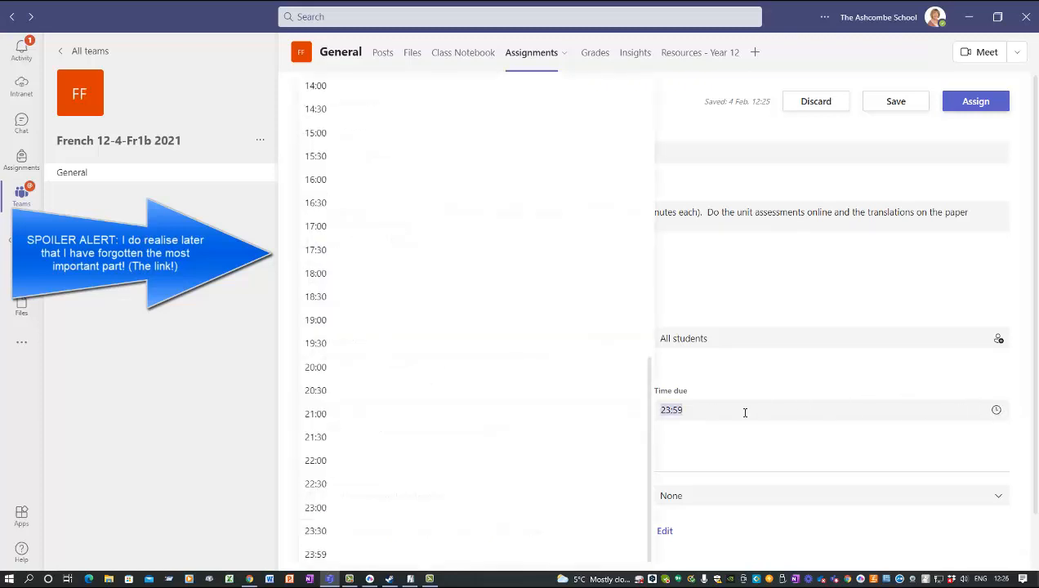
pyautogui.scroll(5, 393, 276)
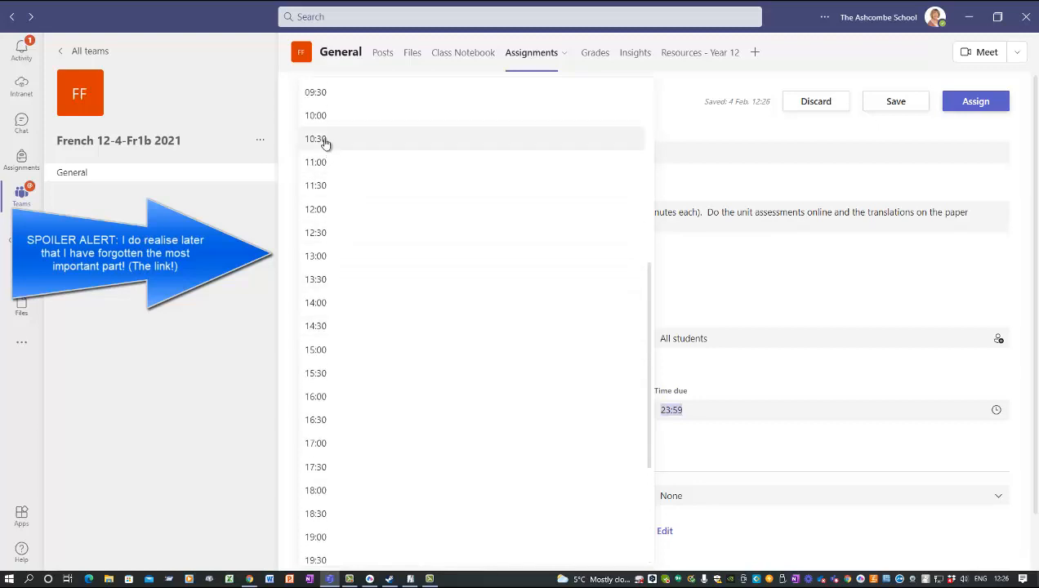
pyautogui.click(325, 141)
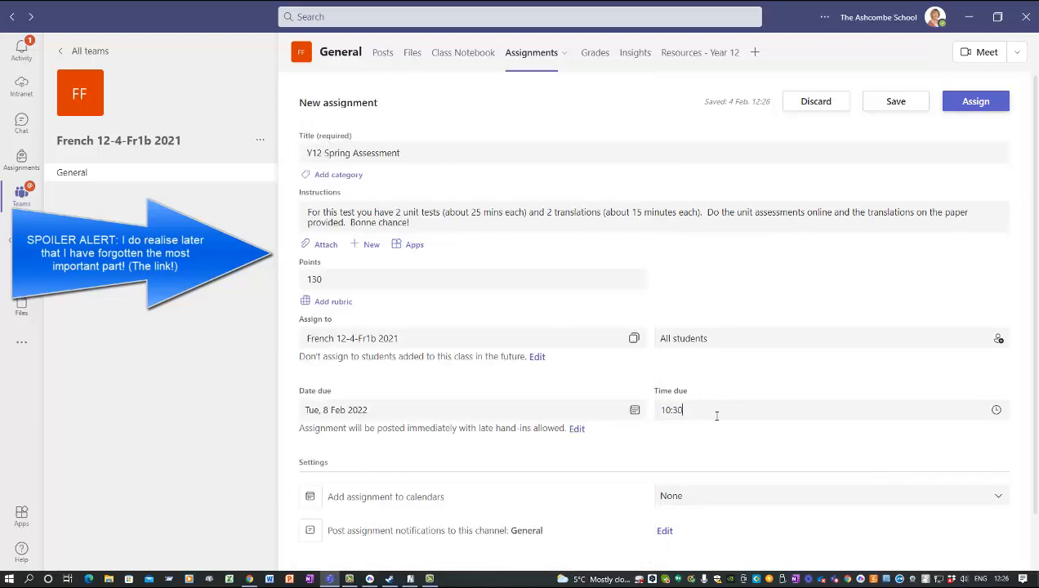
pyautogui.click(677, 410)
pyautogui.write('45')
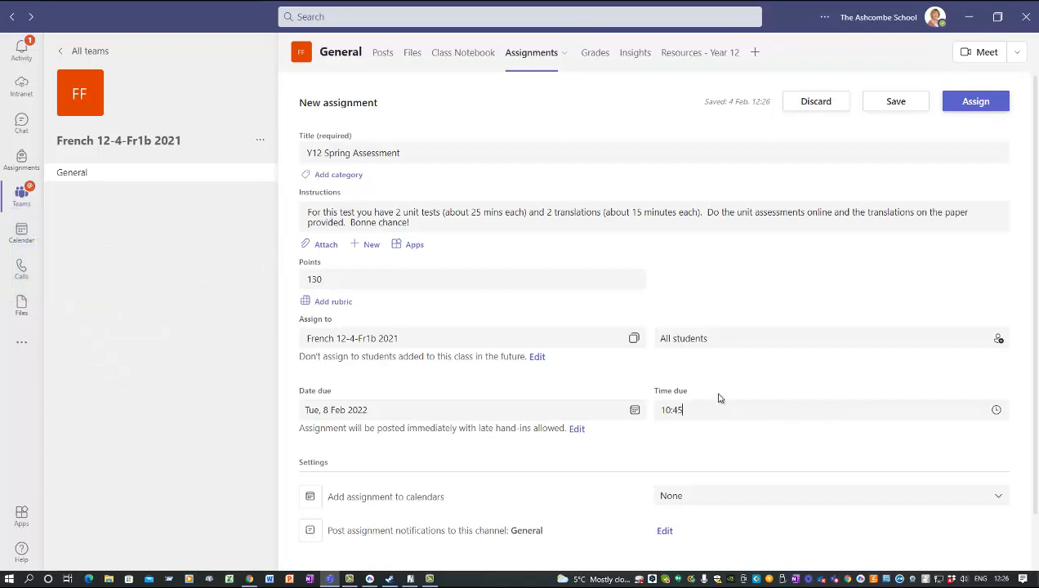
pyautogui.scroll(-1, 719, 402)
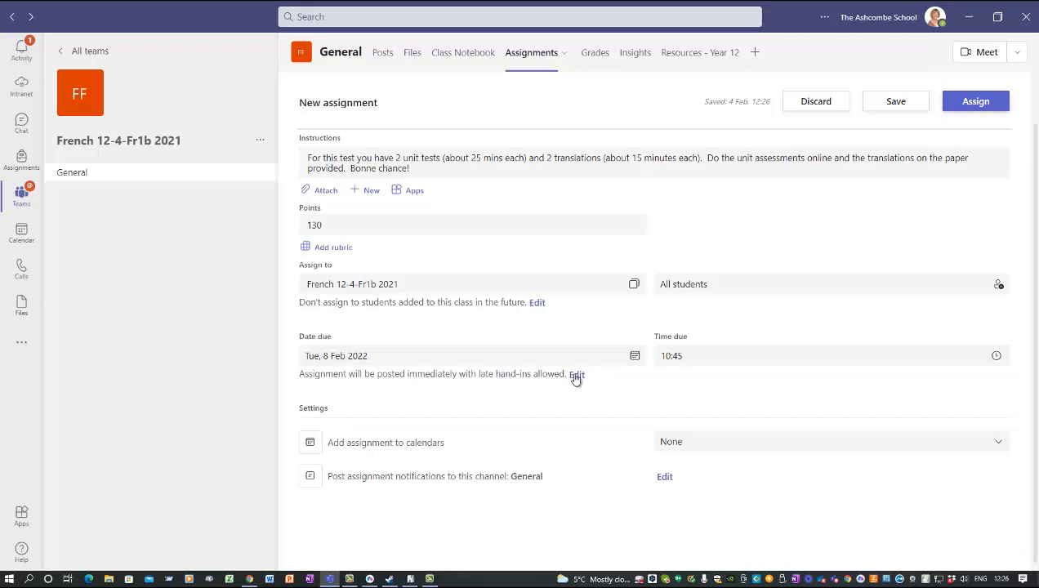
pyautogui.click(576, 375)
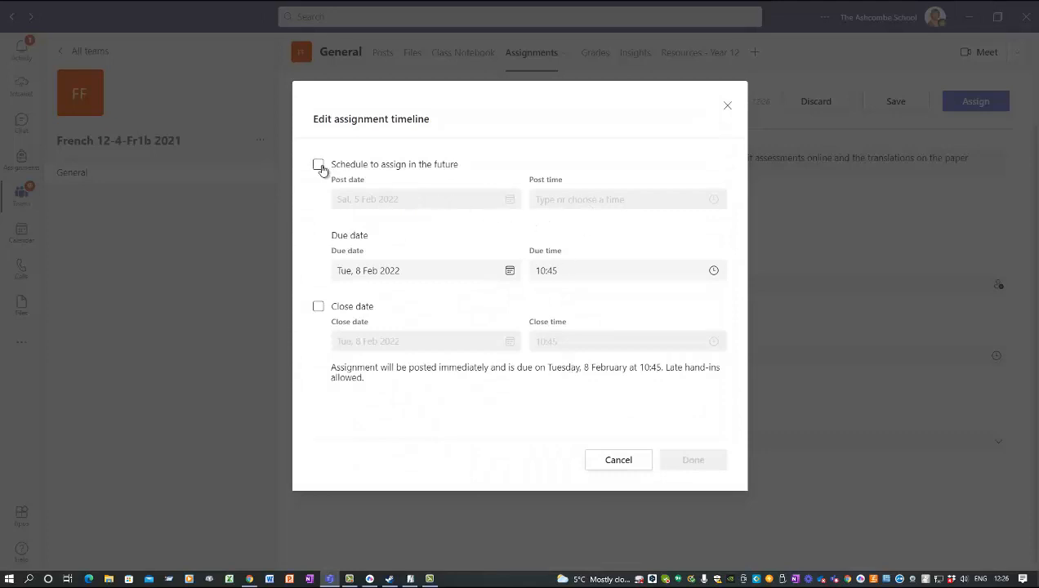
# Step: Schedule the assignment to post 8 Feb 2022 at 09:00 with a close date, refusing late hand-ins
pyautogui.click(319, 166)
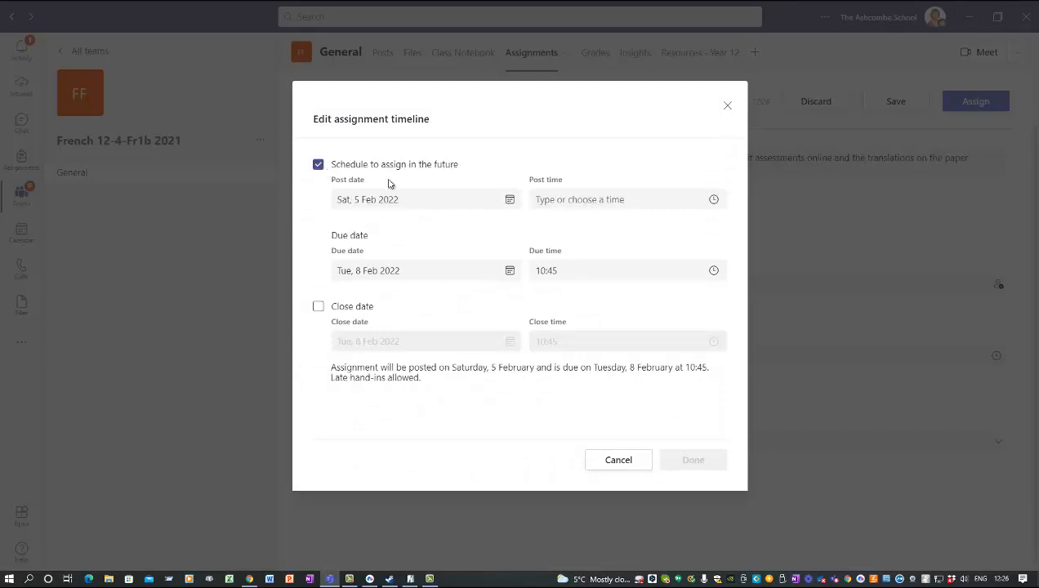
pyautogui.click(509, 200)
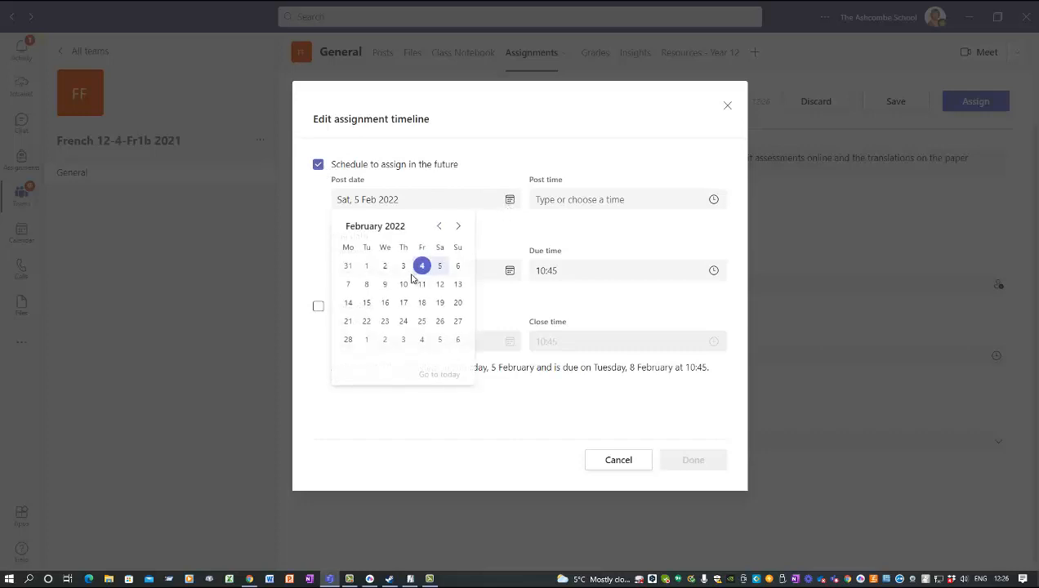
pyautogui.click(367, 284)
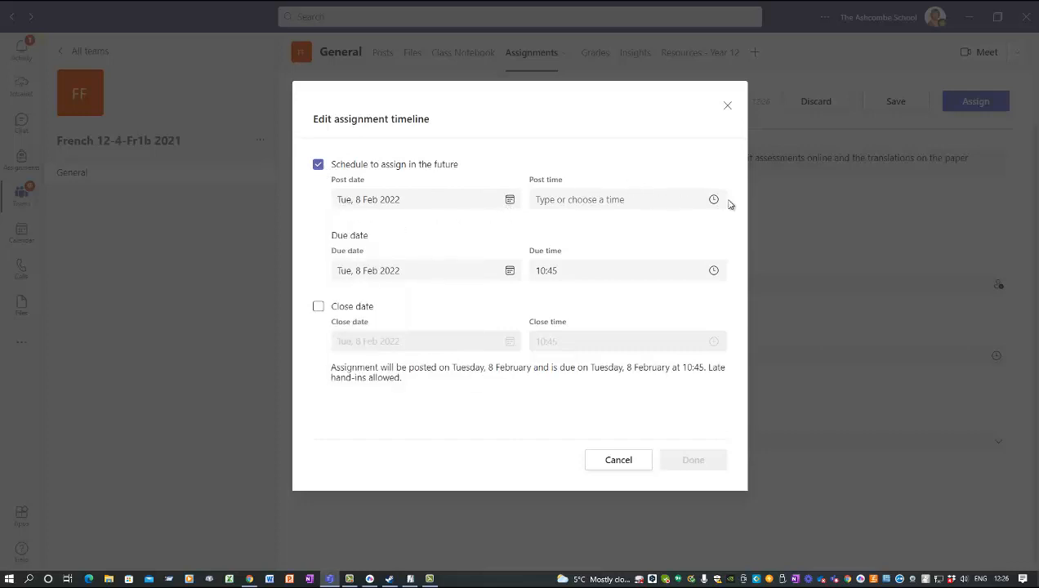
pyautogui.click(712, 202)
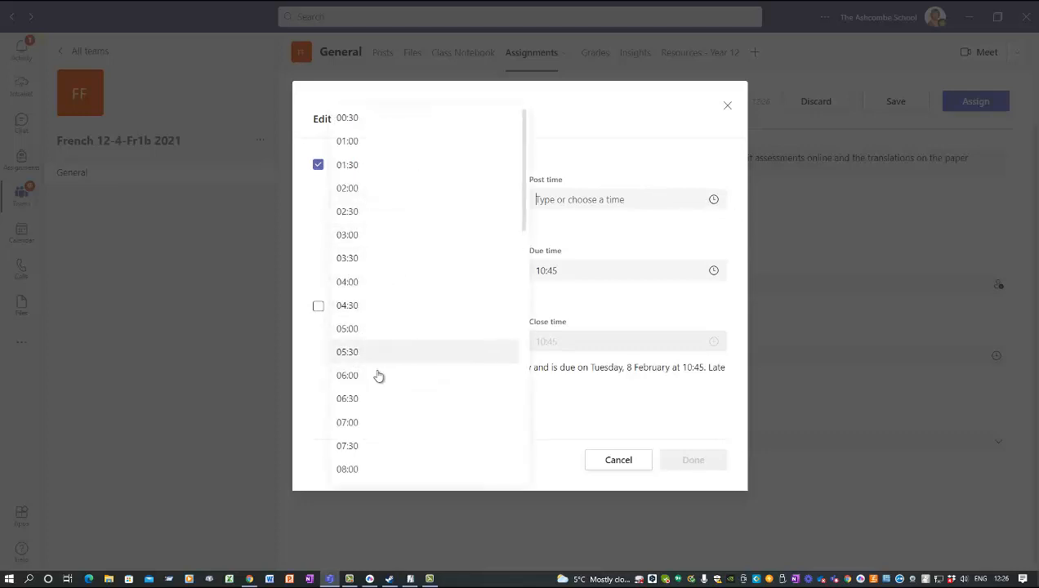
pyautogui.scroll(-2, 380, 410)
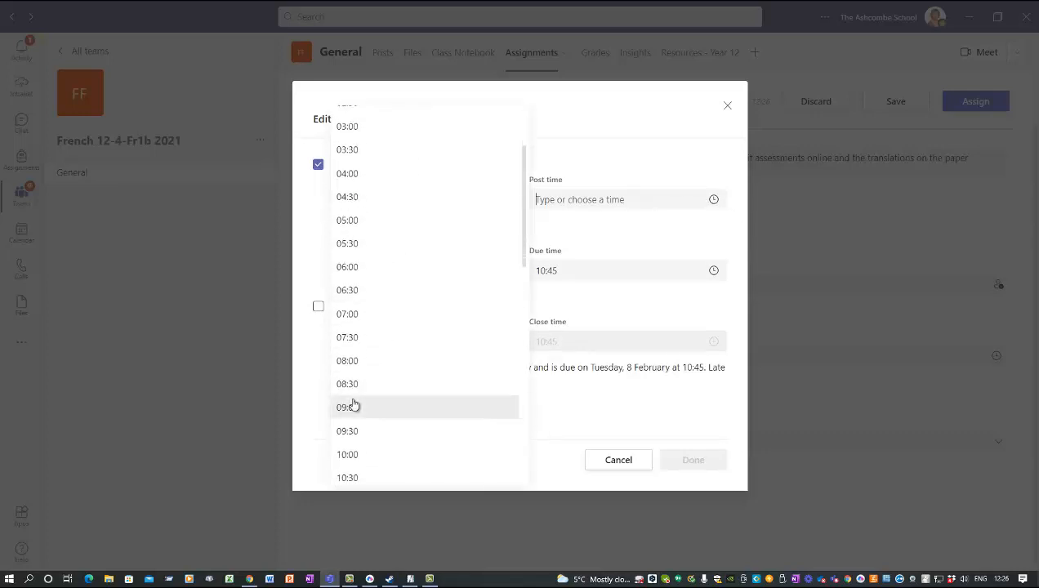
pyautogui.click(353, 405)
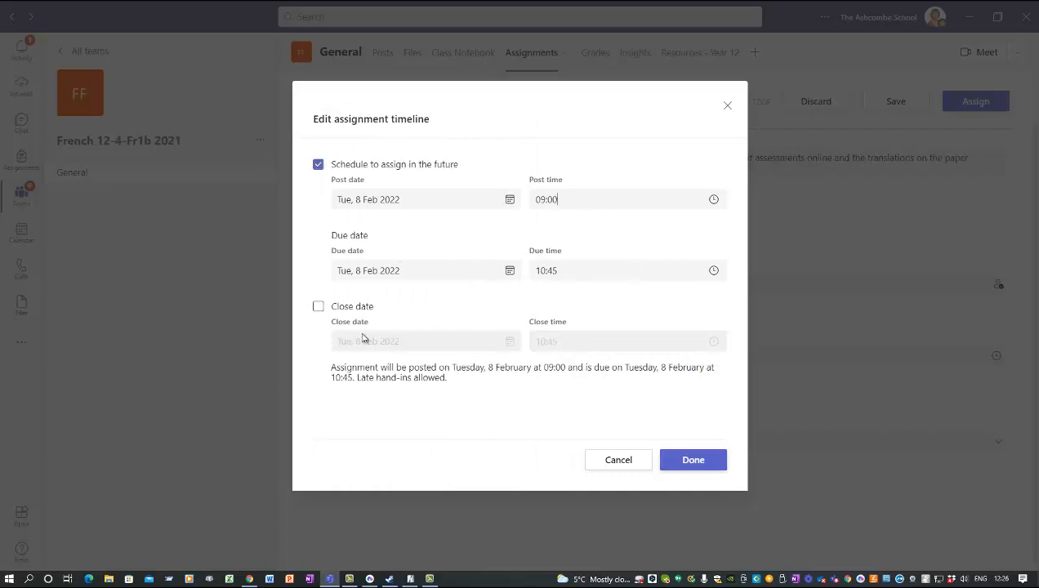
pyautogui.click(320, 311)
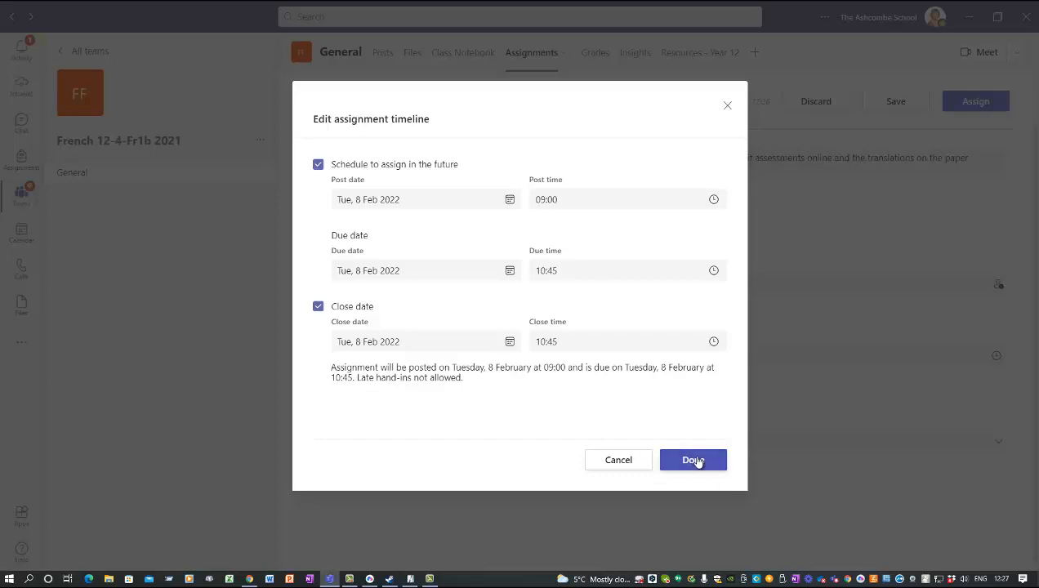
pyautogui.click(697, 462)
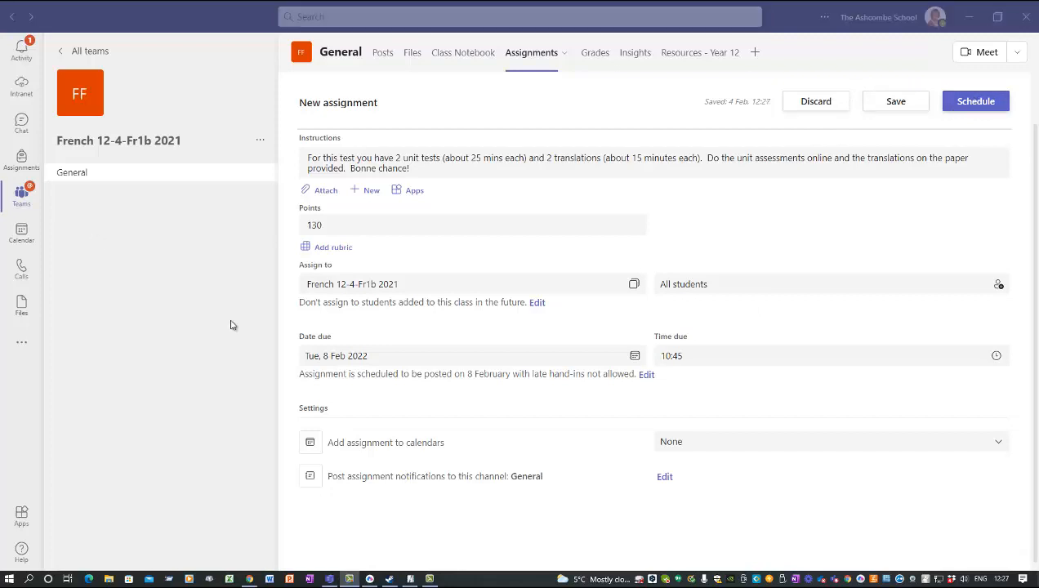
pyautogui.click(994, 103)
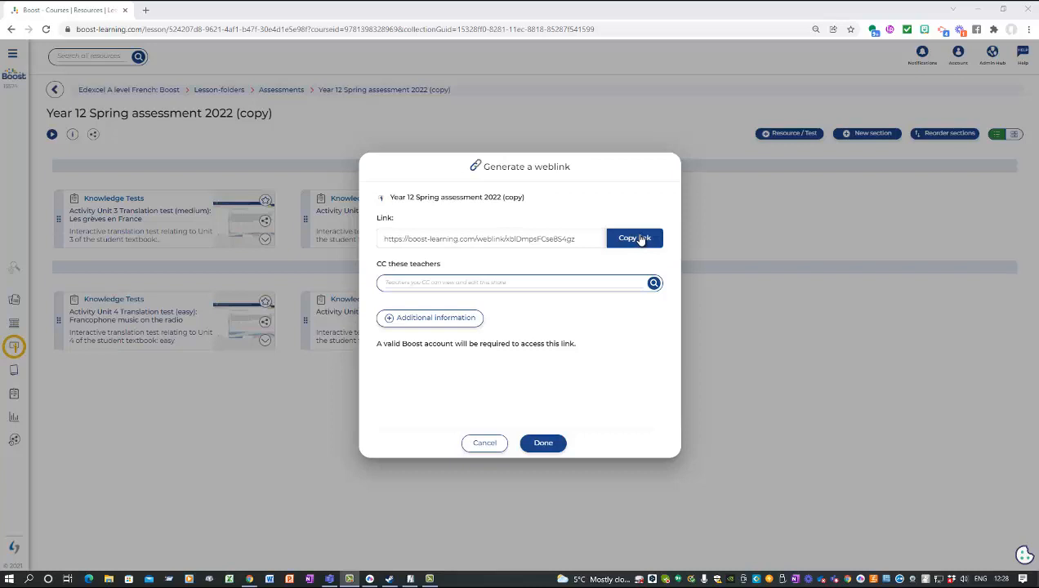
# Step: Close the weblink window, generate a fresh weblink for the lesson, and return to Teams
pyautogui.click(482, 445)
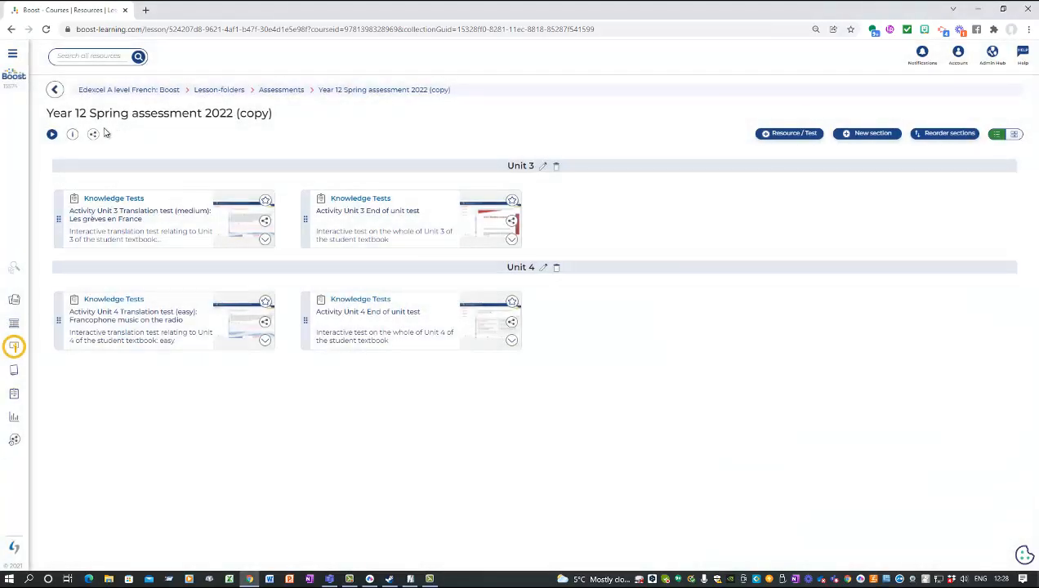
pyautogui.click(93, 134)
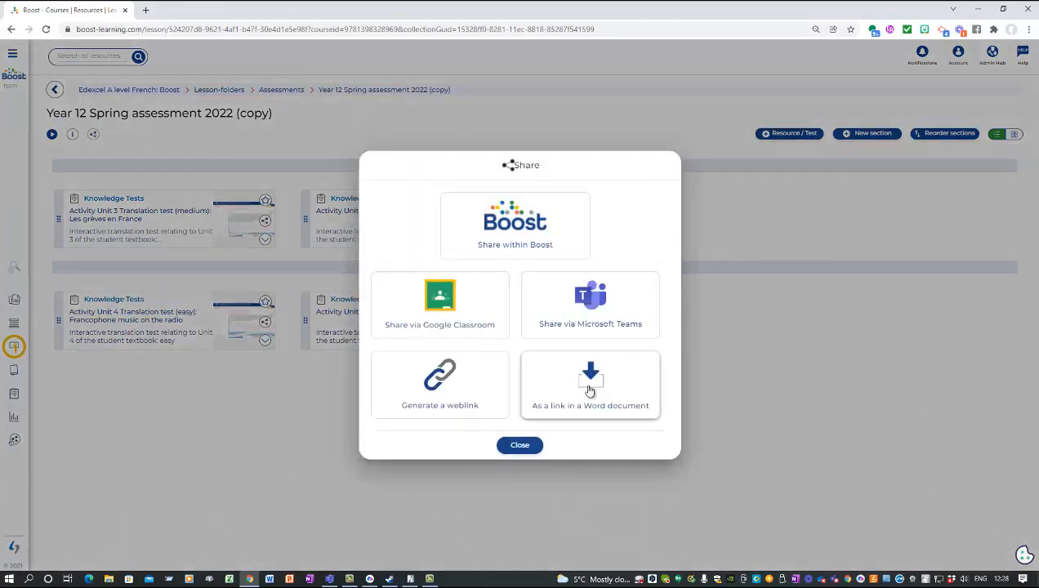
pyautogui.click(449, 406)
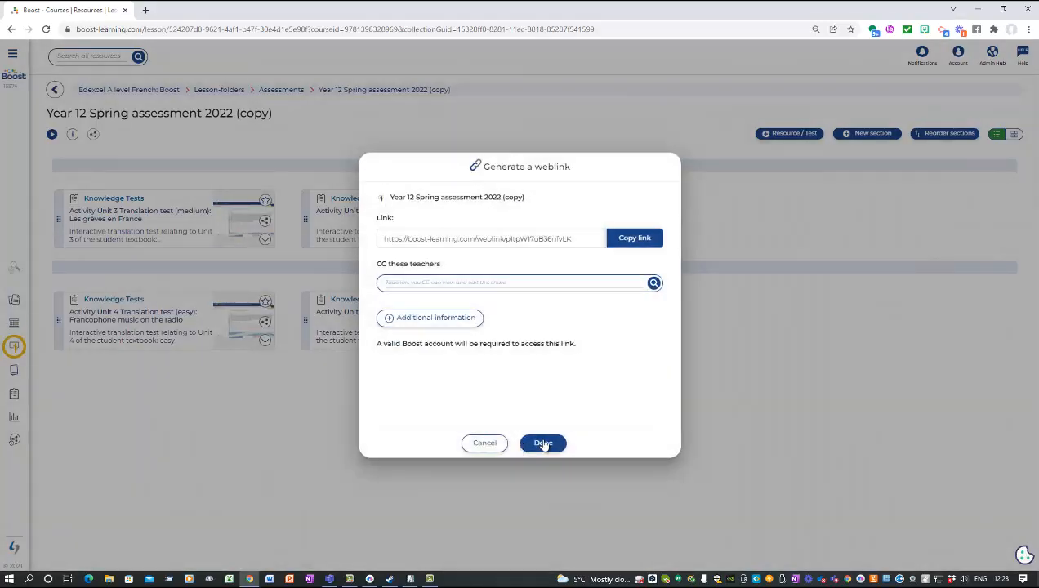
pyautogui.click(543, 443)
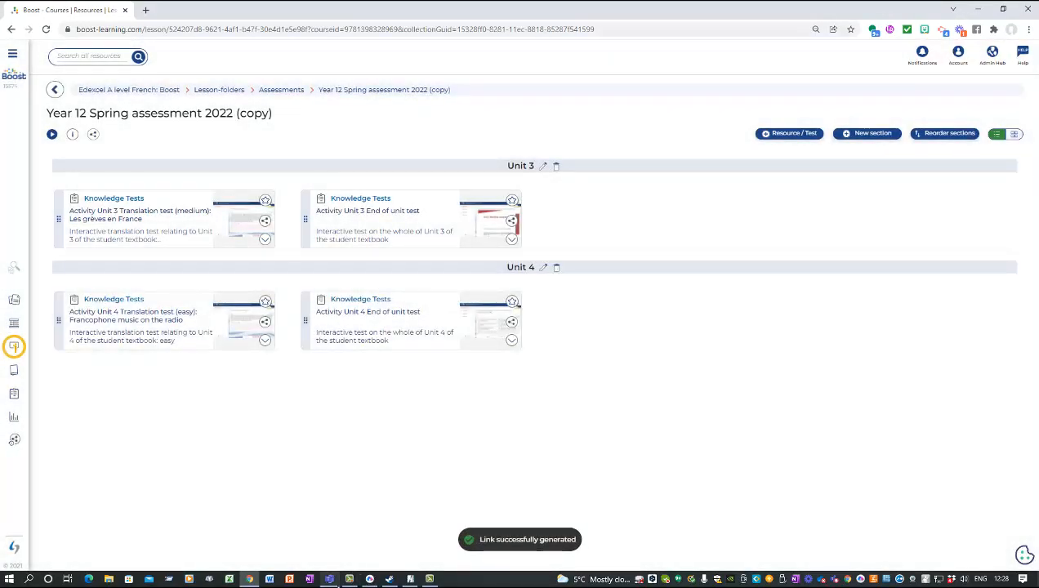
pyautogui.click(330, 580)
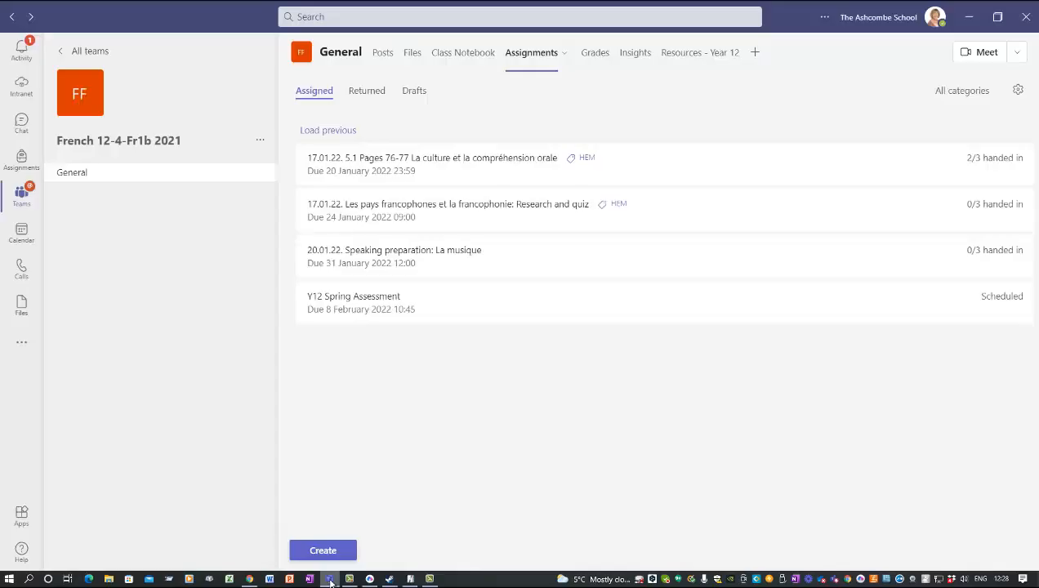
# Step: Open Y12 Spring Assessment for editing, update it, then reopen it
pyautogui.click(448, 311)
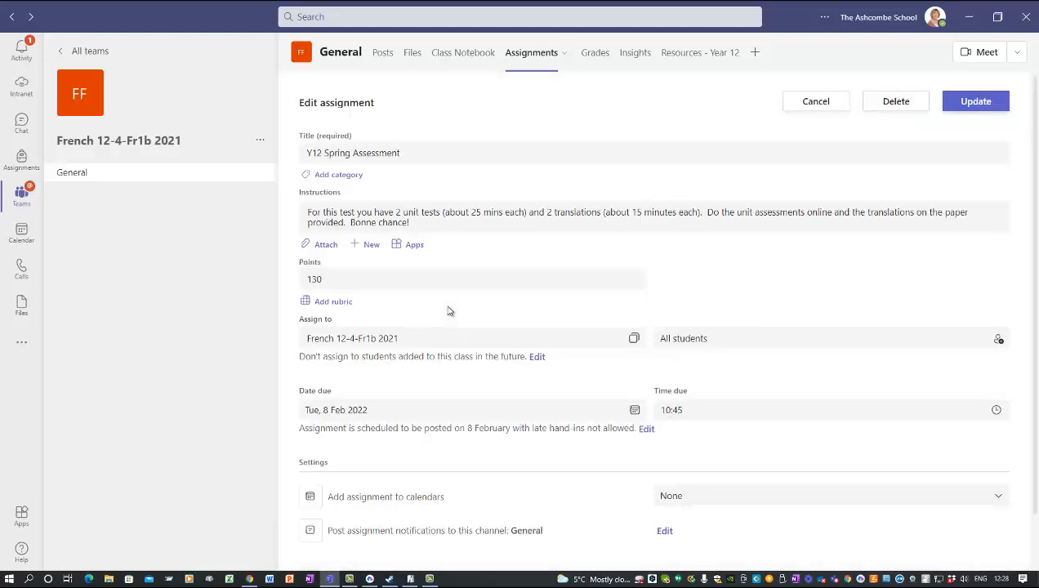
pyautogui.click(972, 103)
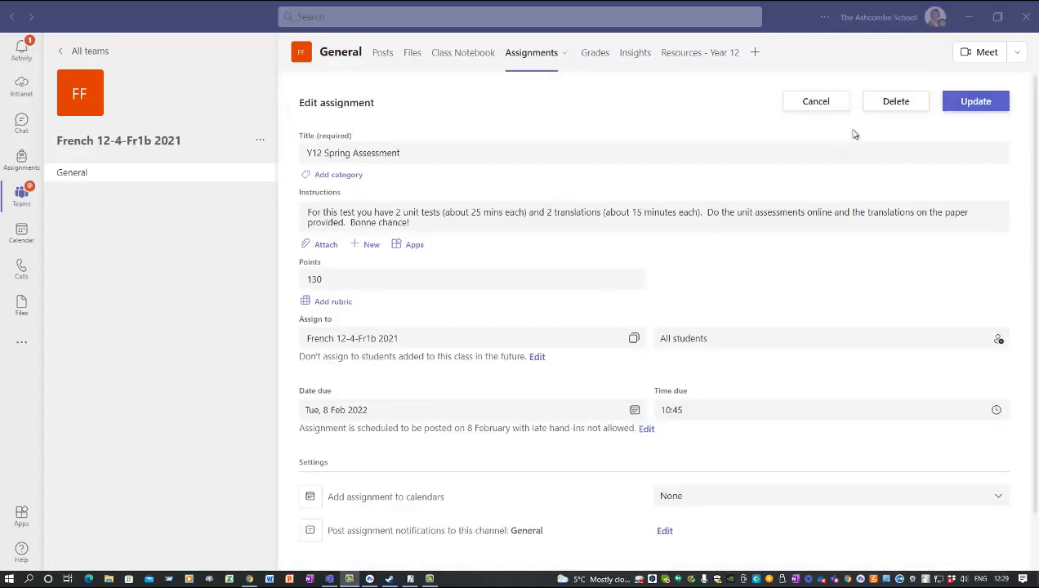
pyautogui.click(982, 102)
# Step: Attach the copied Boost weblink to Y12 Spring Assessment as a link
pyautogui.click(324, 247)
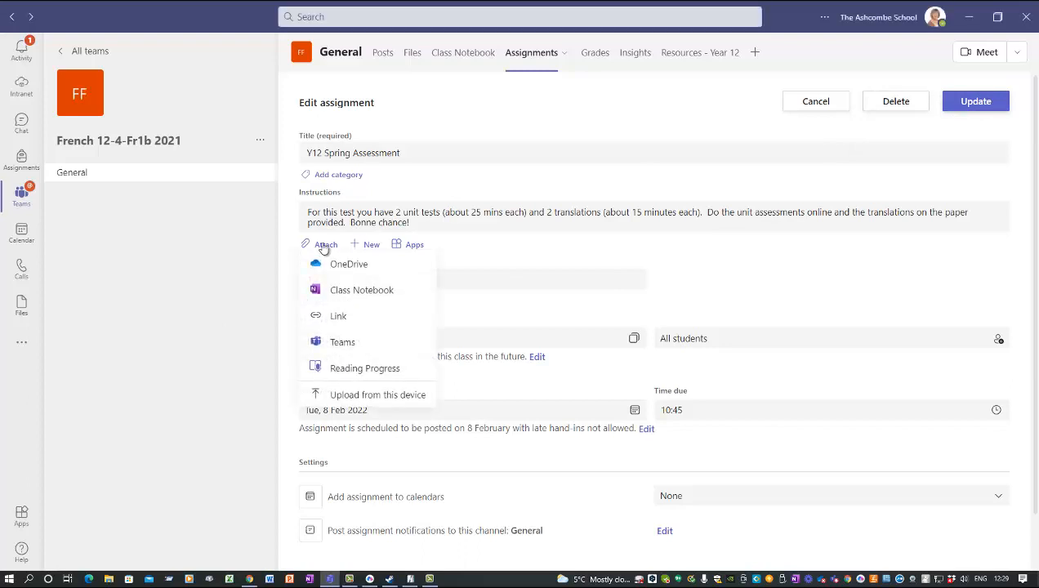
pyautogui.click(340, 315)
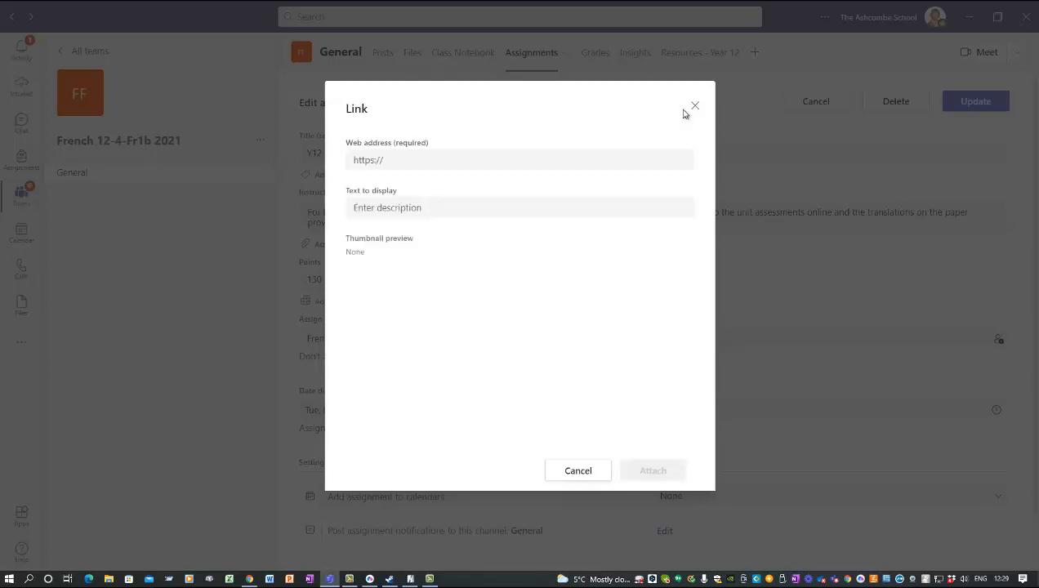
pyautogui.click(393, 161)
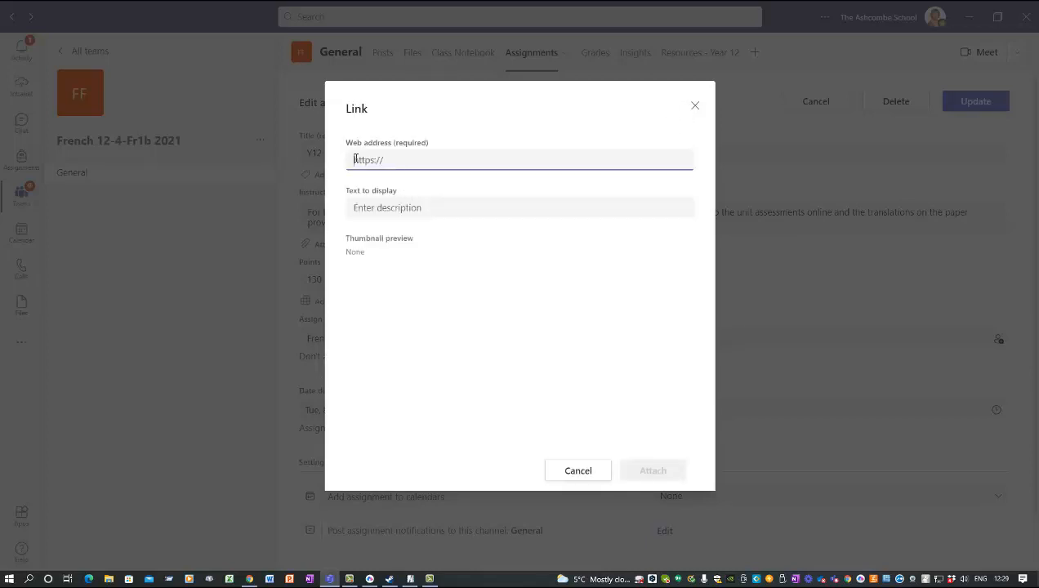
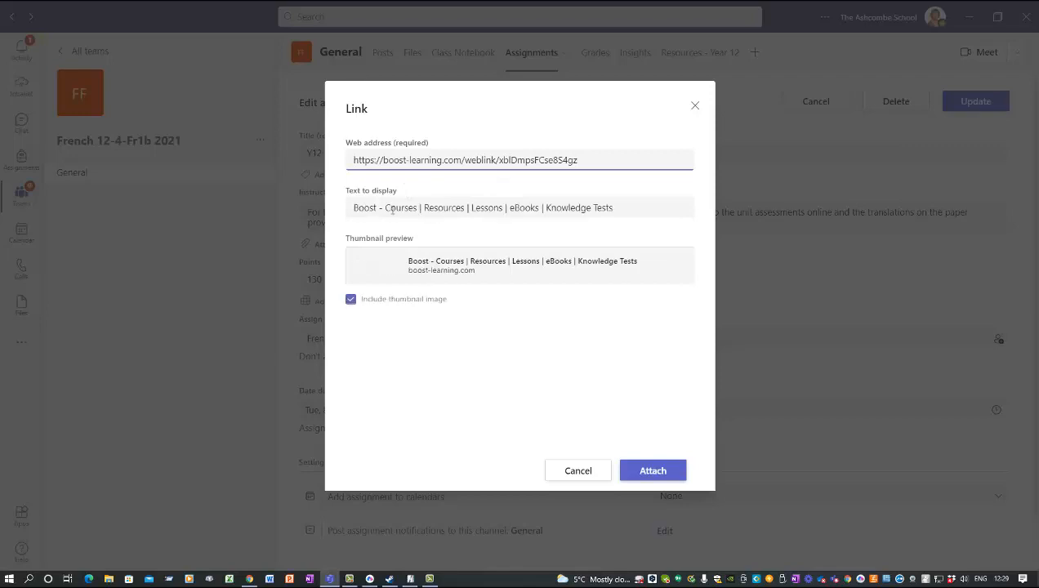
pyautogui.click(390, 207)
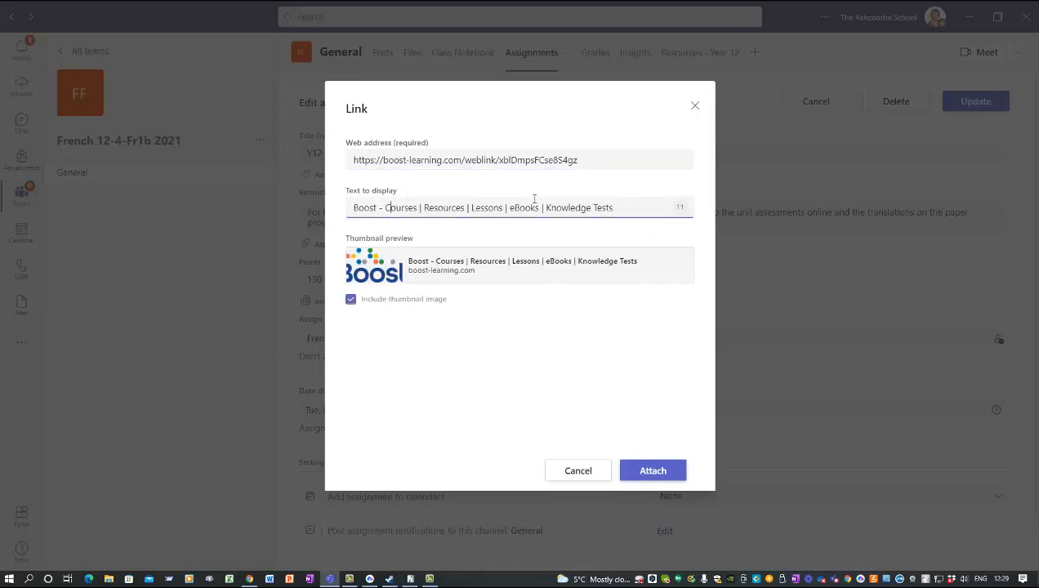
pyautogui.click(666, 474)
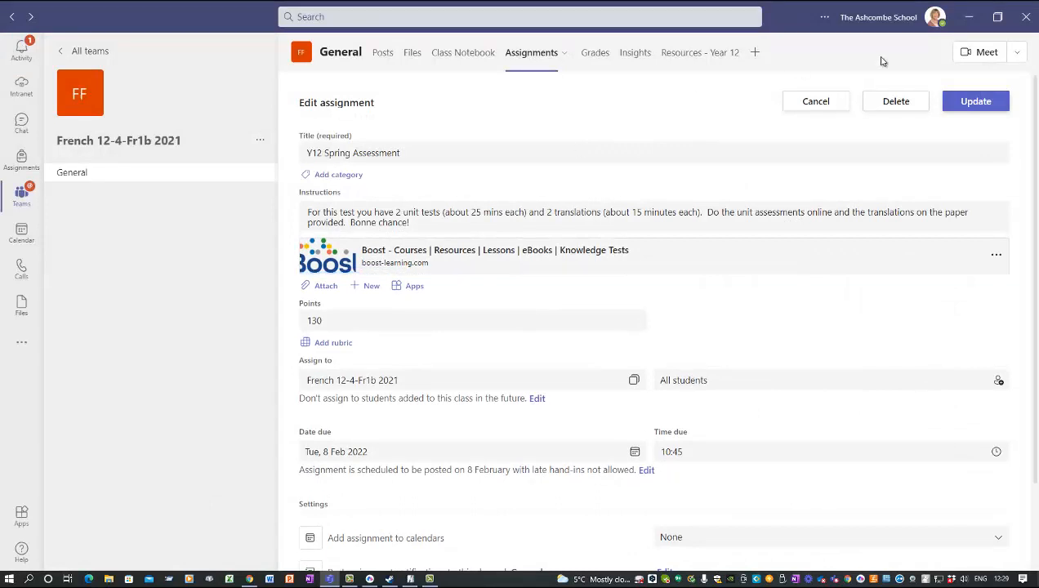
# Step: Update the assignment, then reopen it to confirm the Boost link card and cancel
pyautogui.click(969, 100)
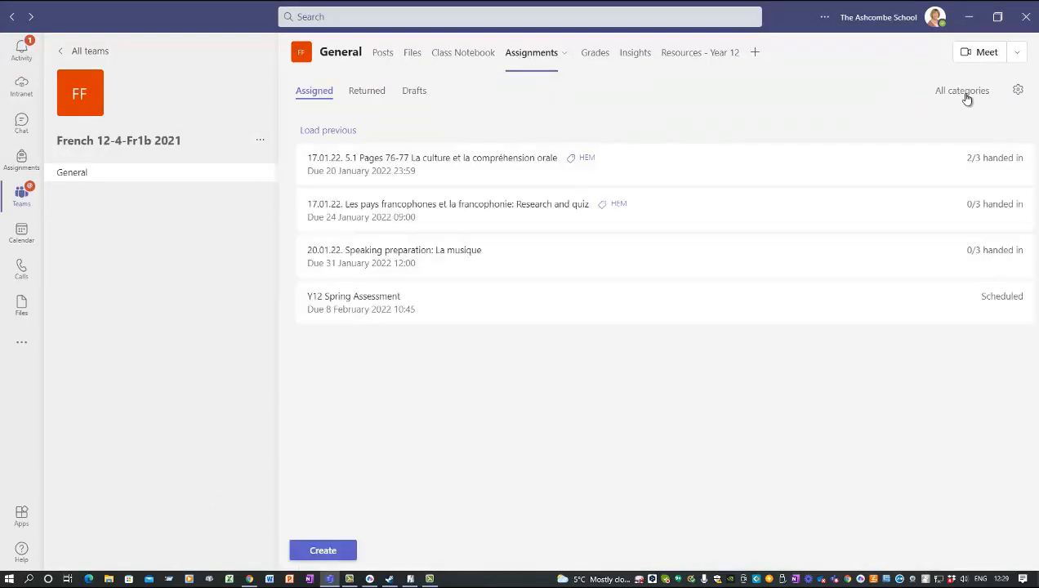
pyautogui.click(382, 310)
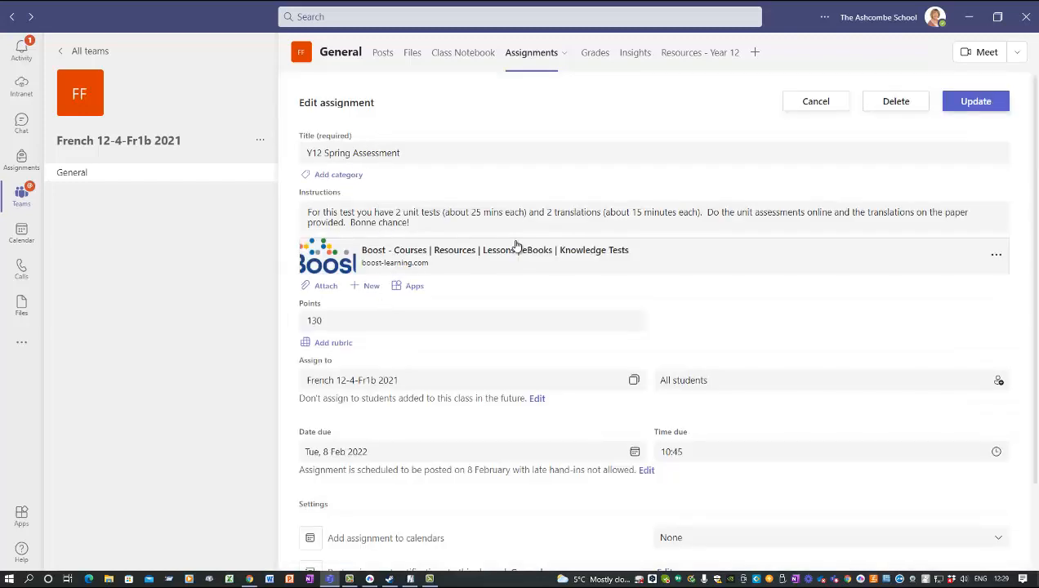
pyautogui.scroll(-3, 519, 237)
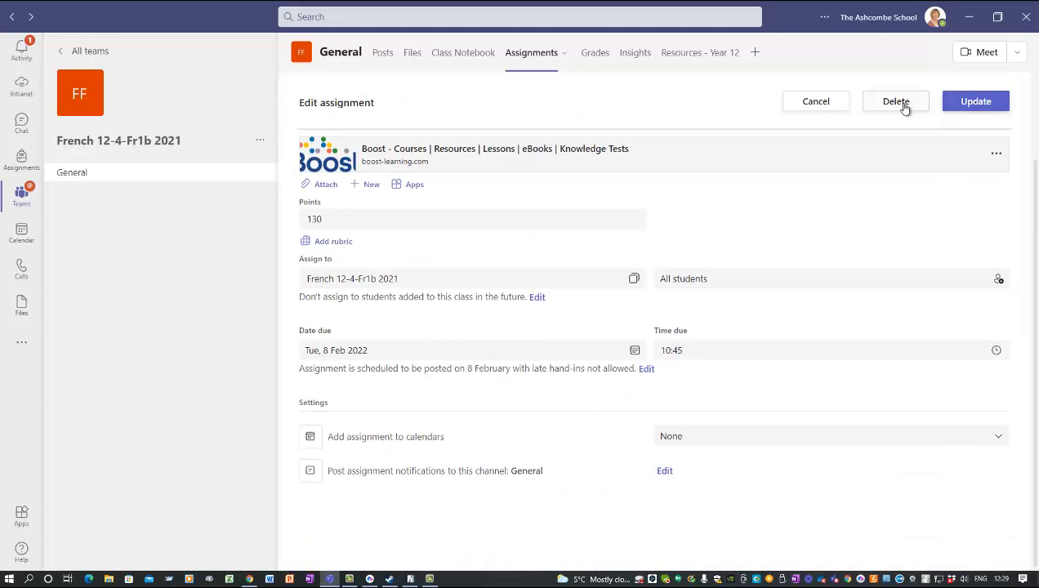
pyautogui.click(827, 104)
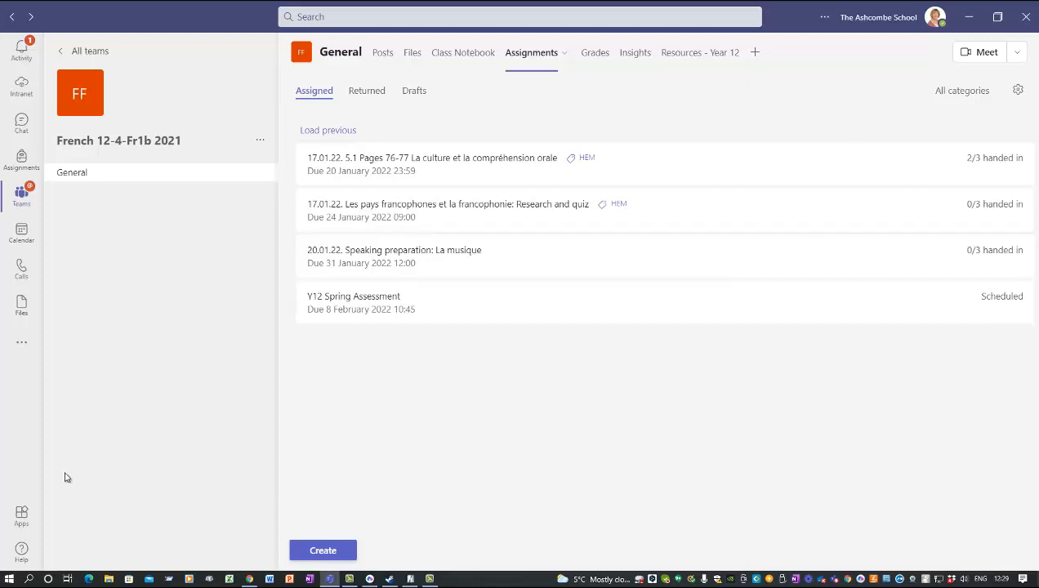
# Step: Back in Boost, check the Knowledge Tests page, then return to the dashboard and expand the menu
pyautogui.hotkey('alt', 'Tab')
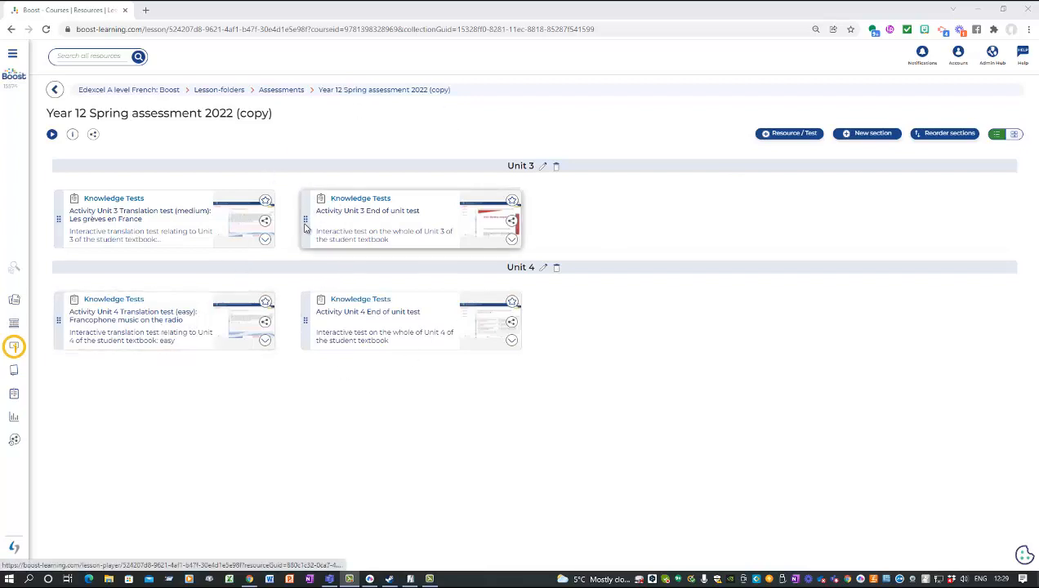
pyautogui.click(14, 267)
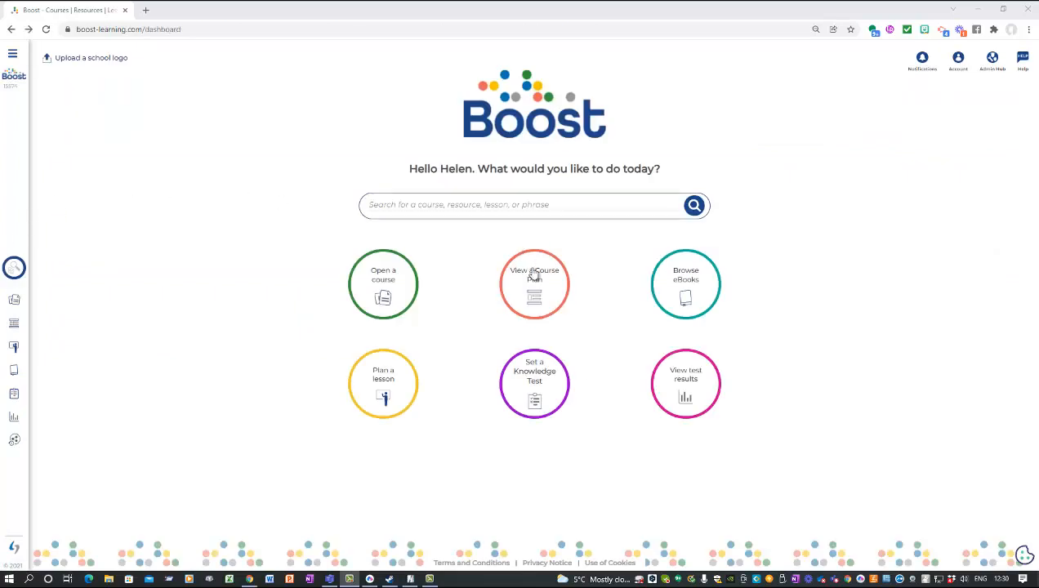
pyautogui.click(546, 384)
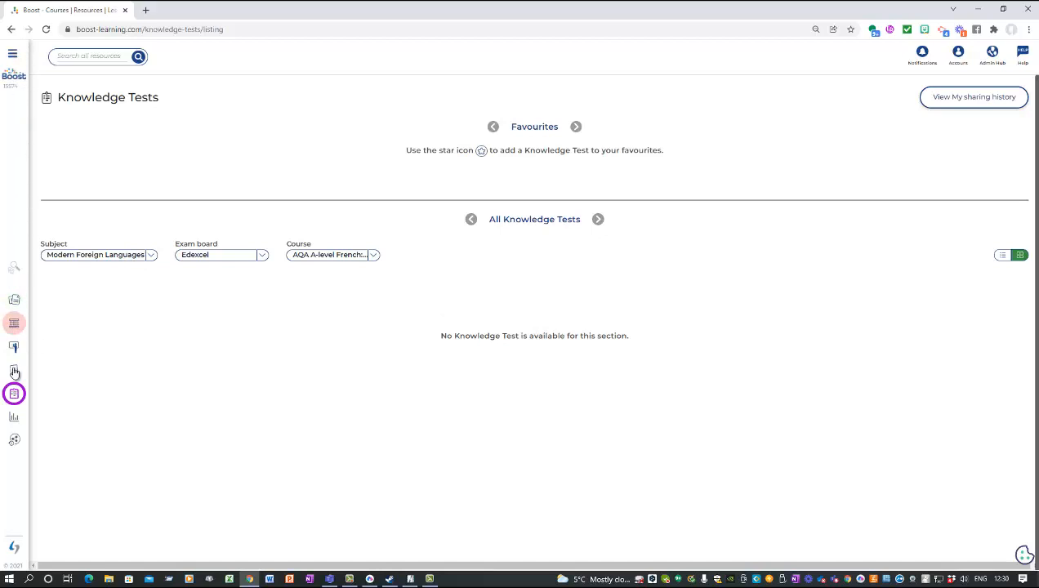
pyautogui.click(349, 579)
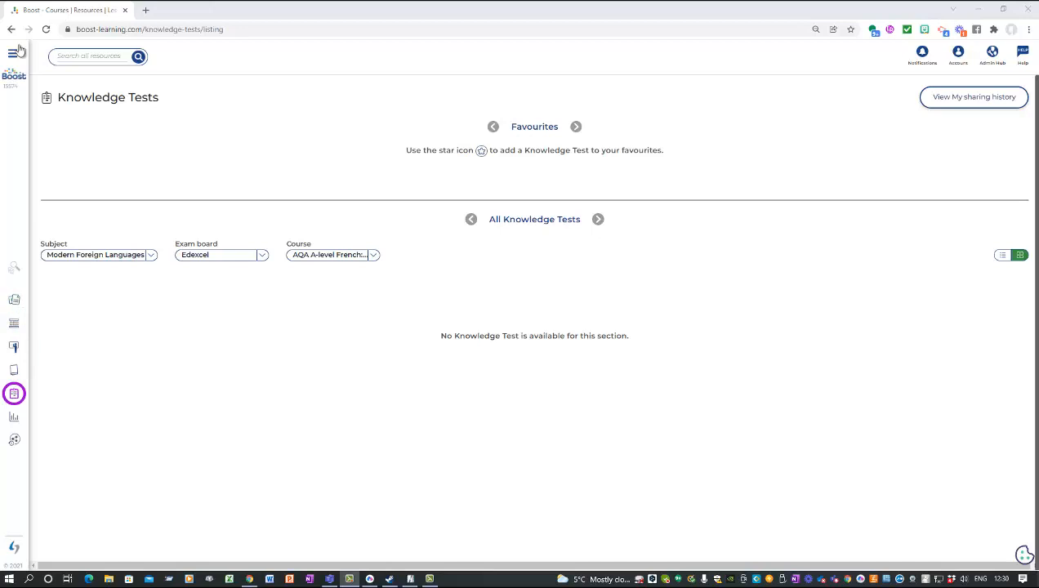
pyautogui.click(14, 75)
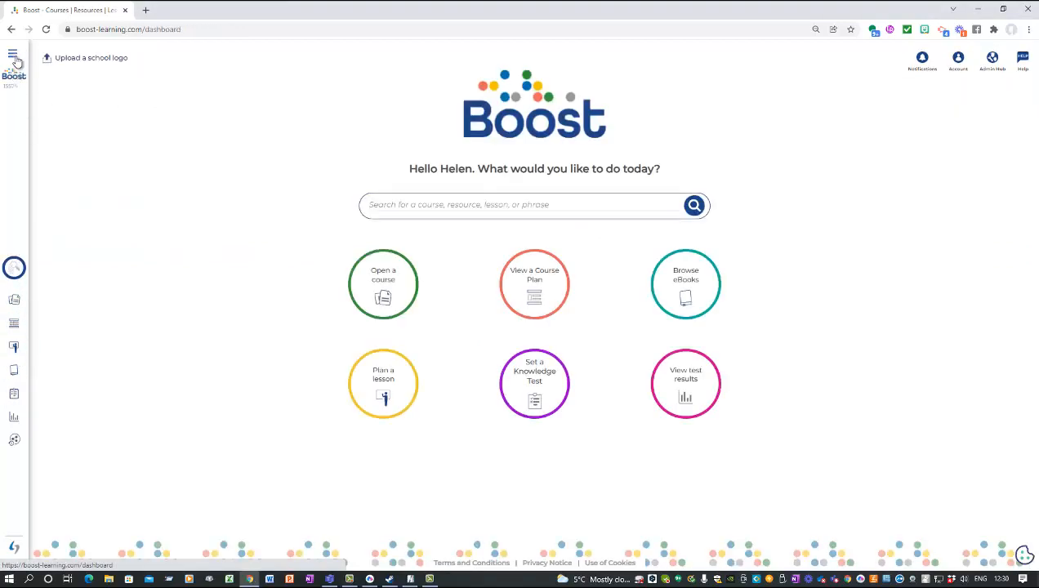
pyautogui.click(12, 53)
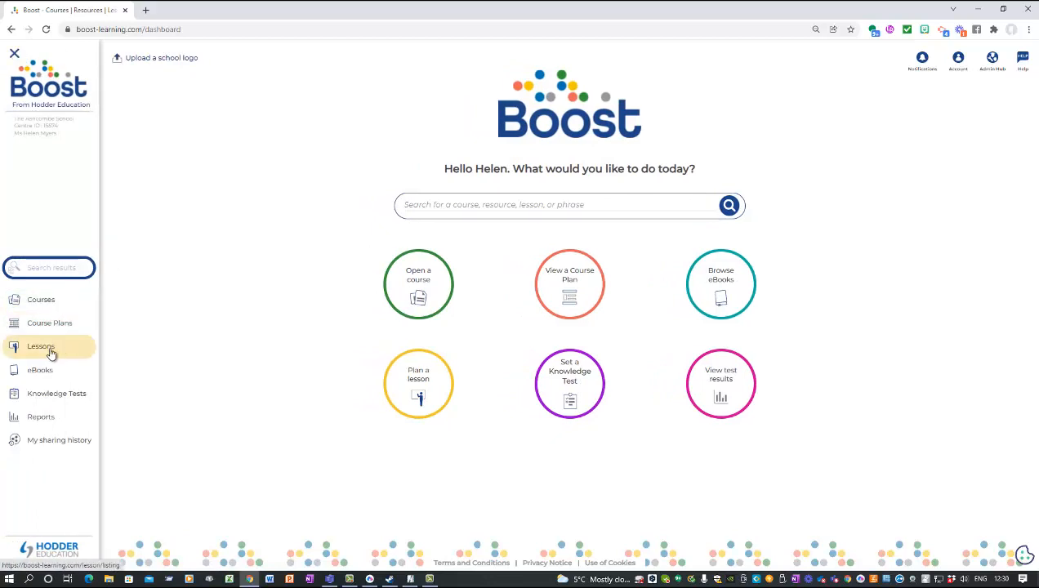
# Step: Open the Assessments folder from the Lessons list
pyautogui.click(52, 353)
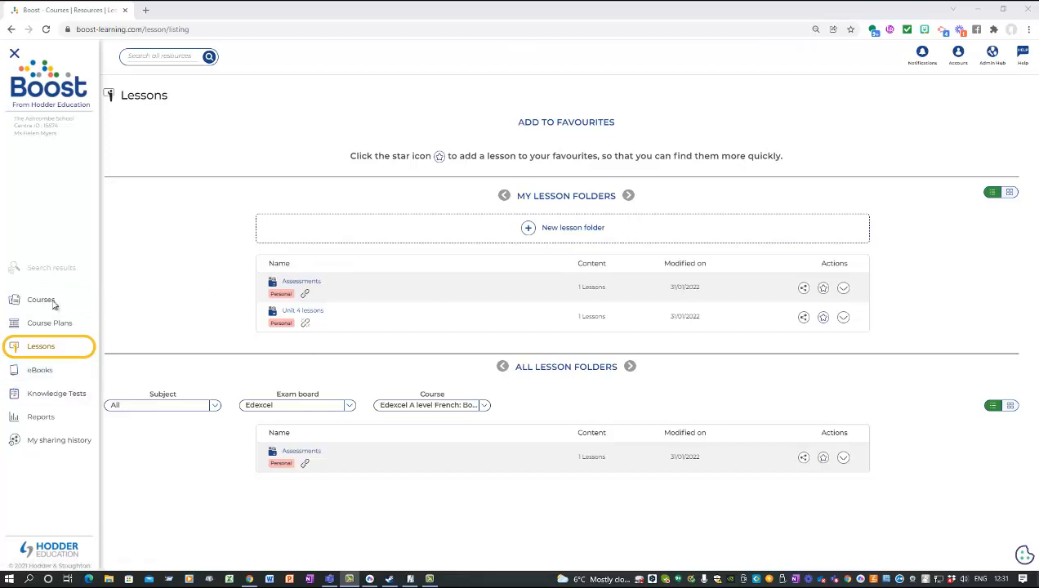
pyautogui.click(318, 291)
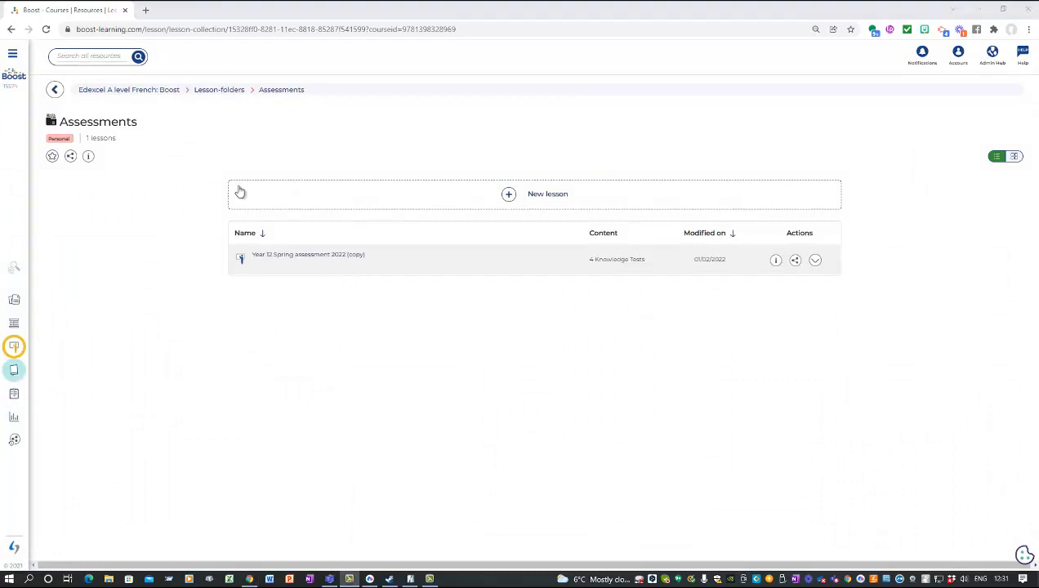
# Step: Create the lesson 'Unit 2 assessment', described as end of unit assessment and 2 translations, and open it
pyautogui.click(541, 193)
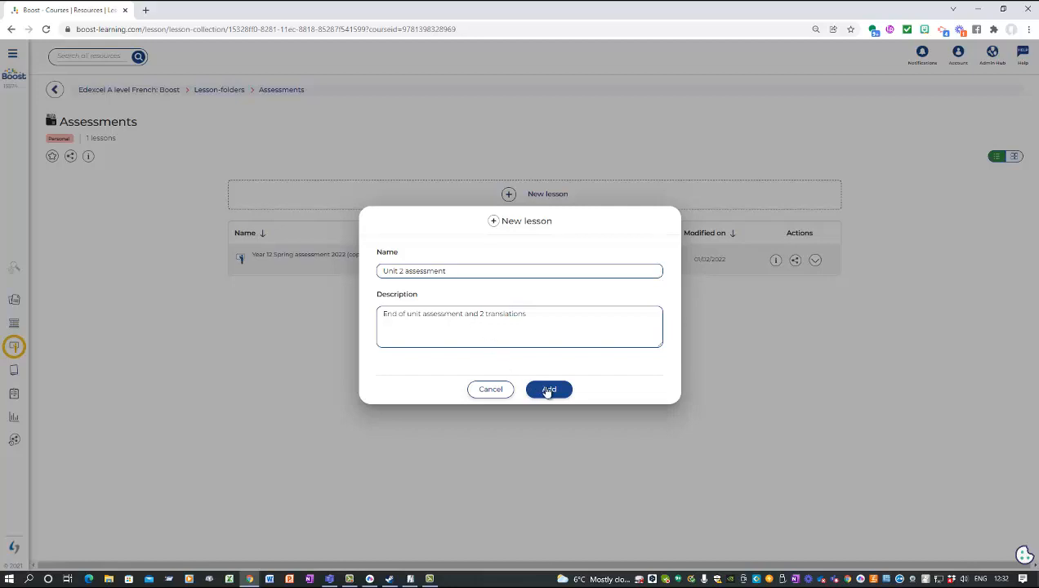
pyautogui.click(547, 391)
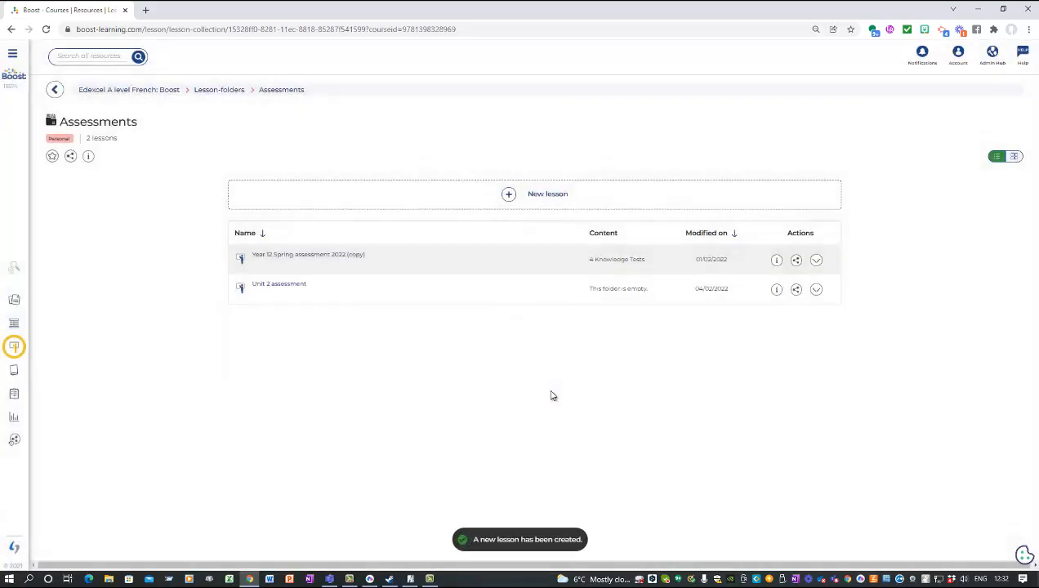
pyautogui.click(285, 293)
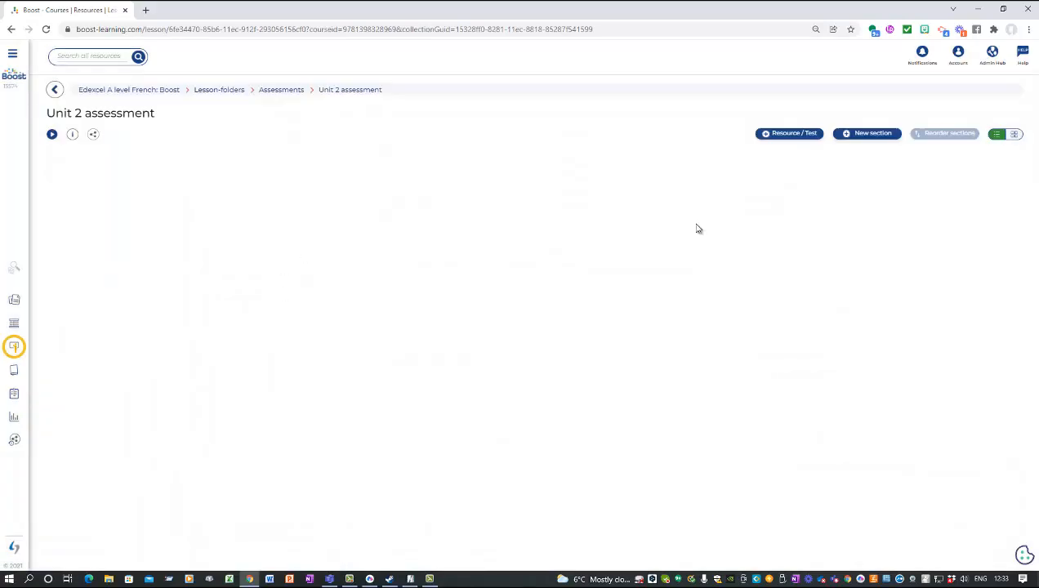
# Step: Try adding knowledge tests filtered to Edexcel A level French: Boost, then cancel without adding any
pyautogui.click(784, 132)
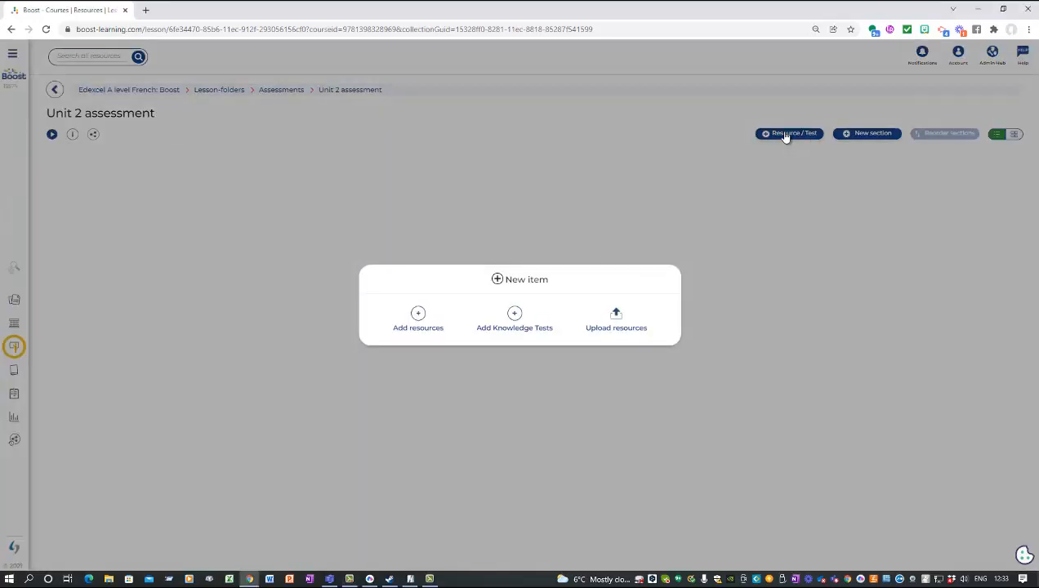
pyautogui.click(515, 317)
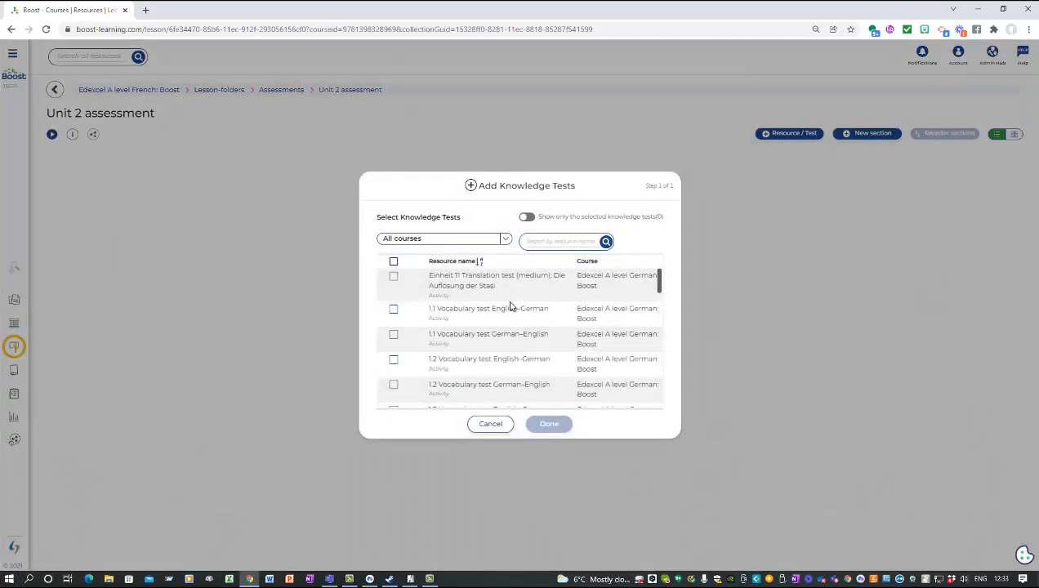
pyautogui.scroll(-5, 496, 278)
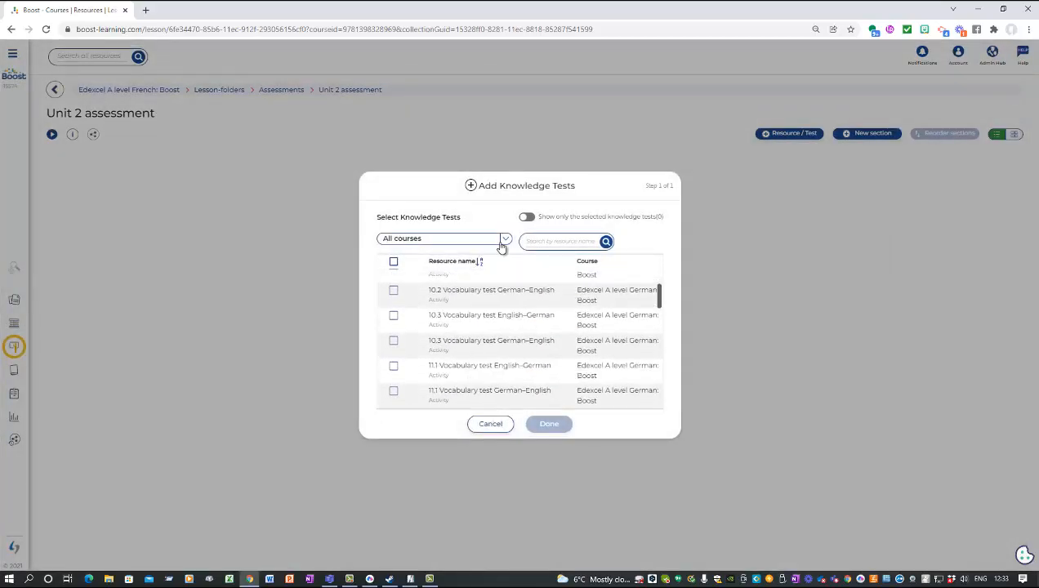
pyautogui.click(505, 239)
pyautogui.click(480, 269)
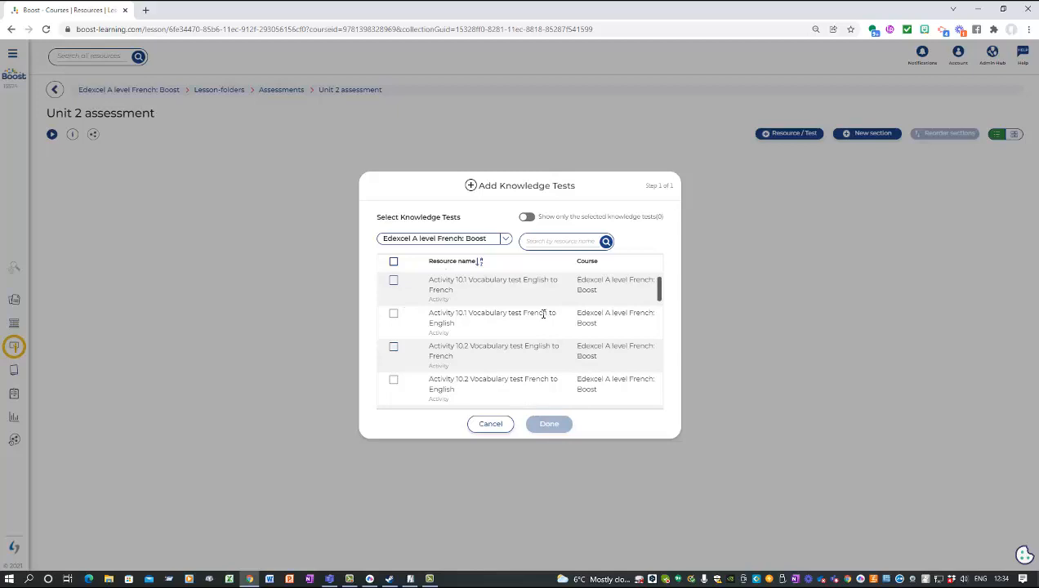
pyautogui.click(493, 424)
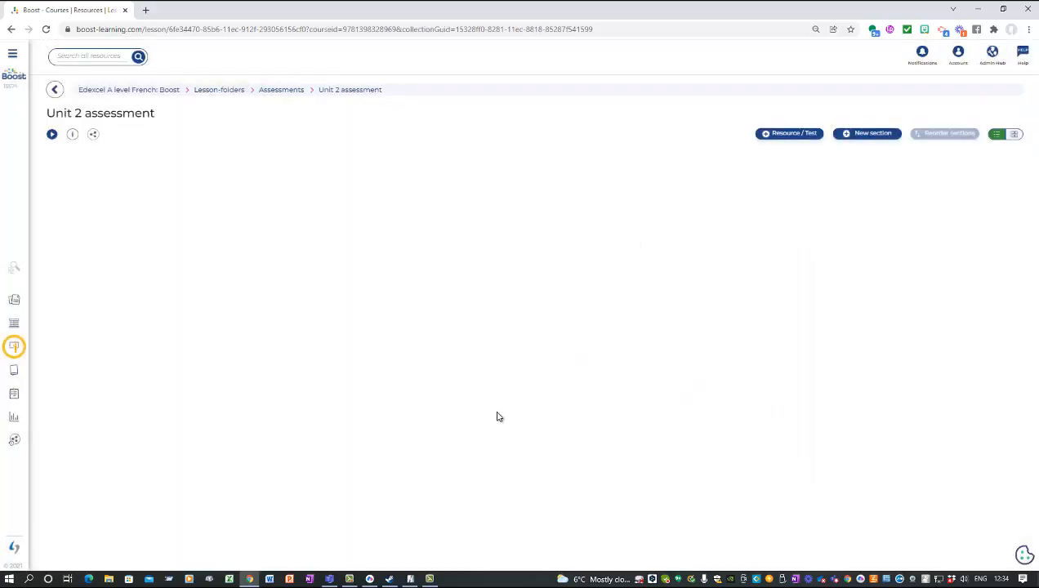
# Step: Browse the Edexcel A level French: Boost course's knowledge tests, then reach the Knowledge Tests listing from the dashboard
pyautogui.click(164, 95)
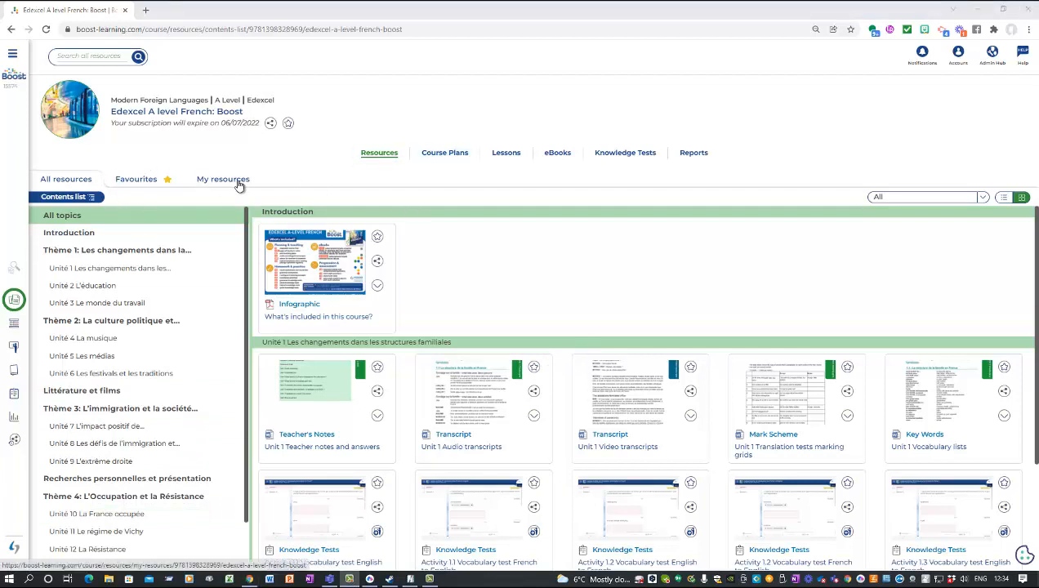
pyautogui.click(608, 160)
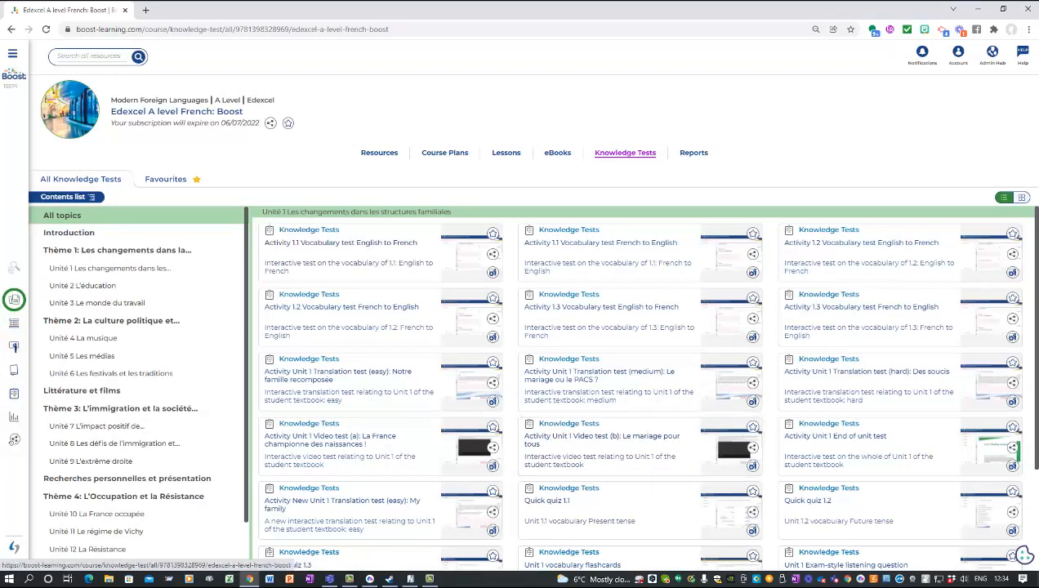
pyautogui.click(14, 267)
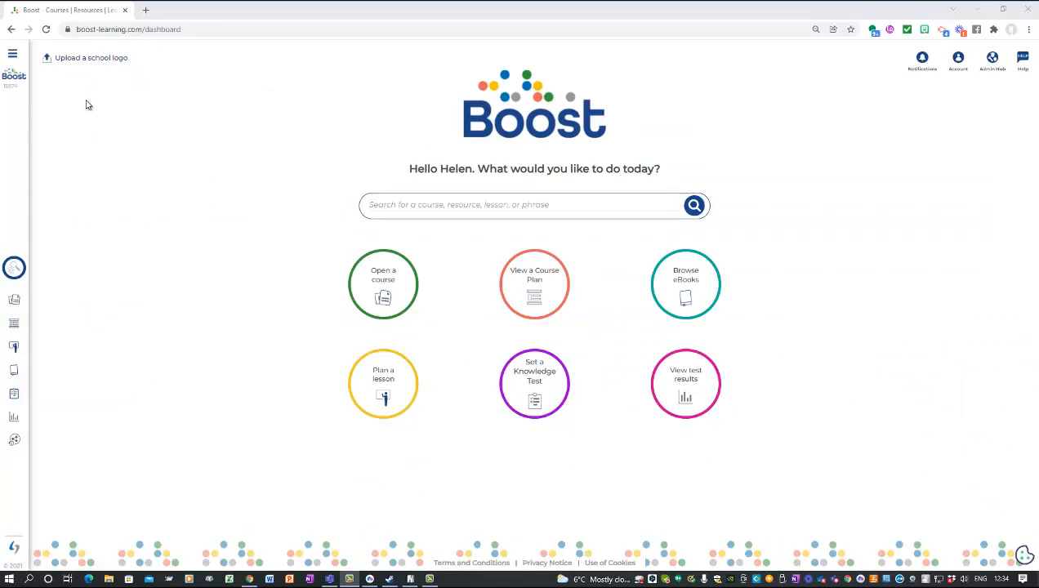
pyautogui.click(539, 384)
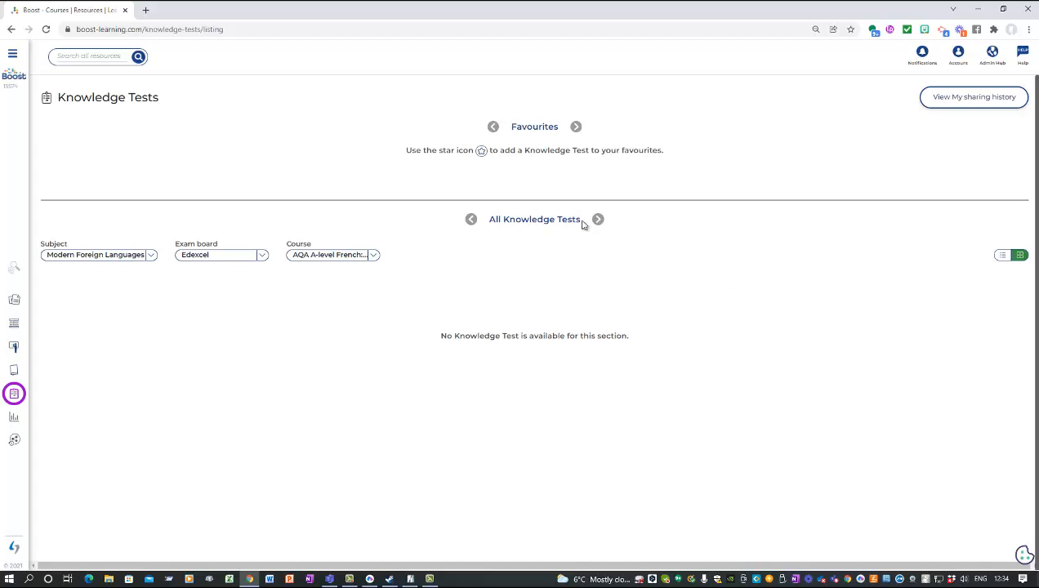
# Step: Go through Courses to Edexcel A level French: Boost and show its Knowledge Tests tab
pyautogui.click(12, 54)
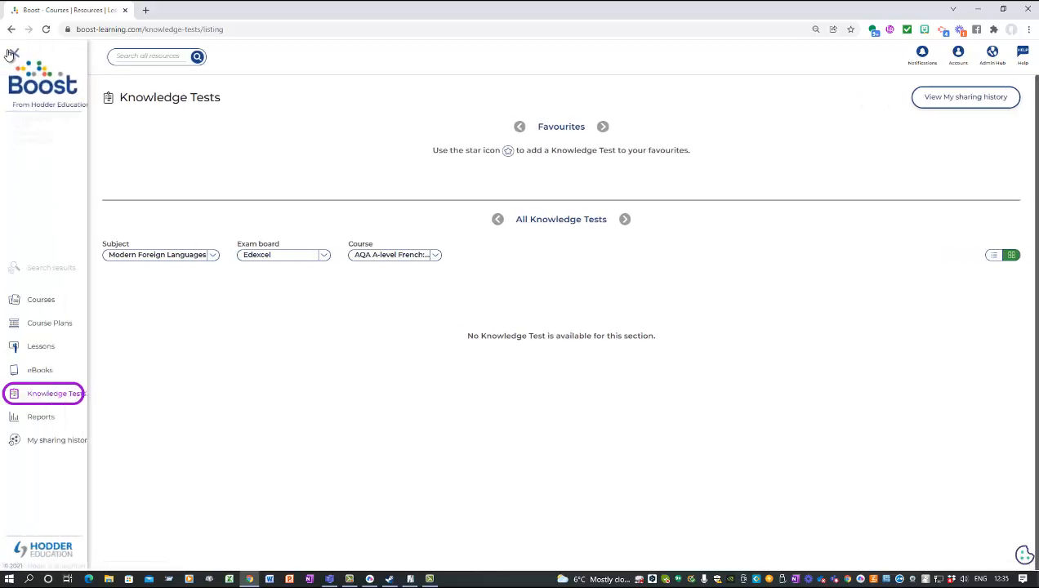
pyautogui.click(43, 349)
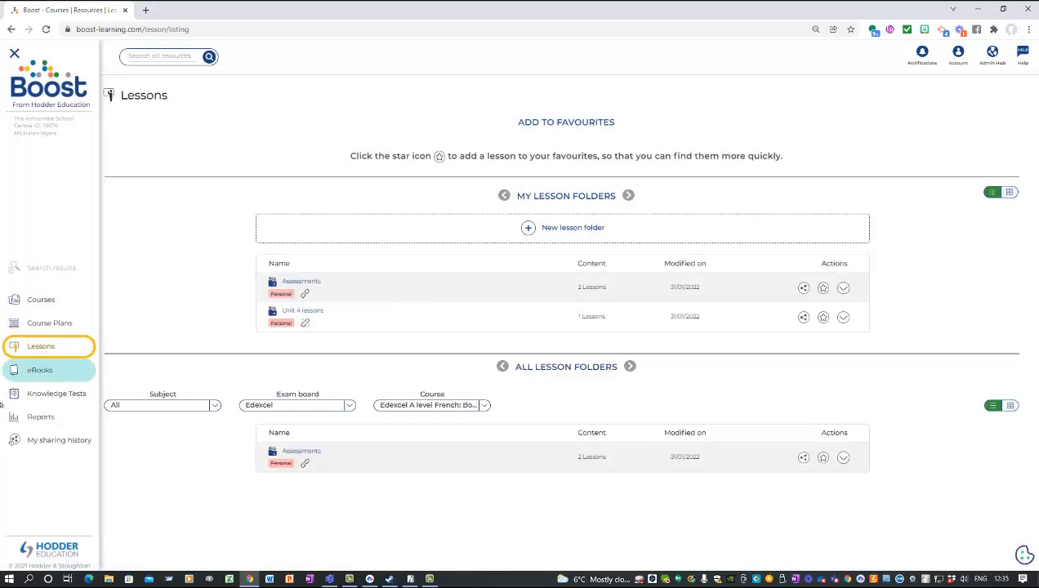
pyautogui.click(41, 299)
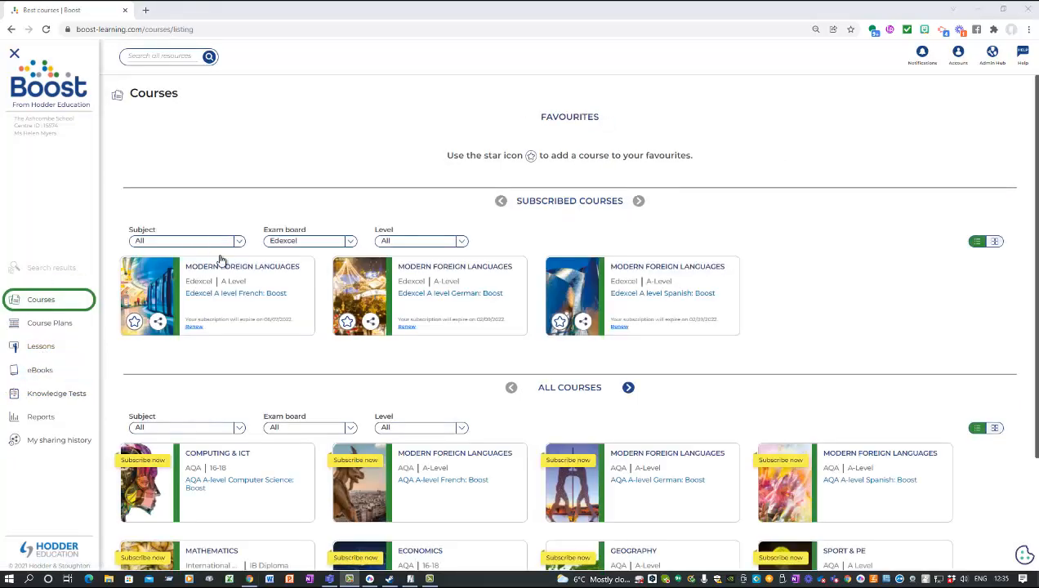
pyautogui.click(251, 294)
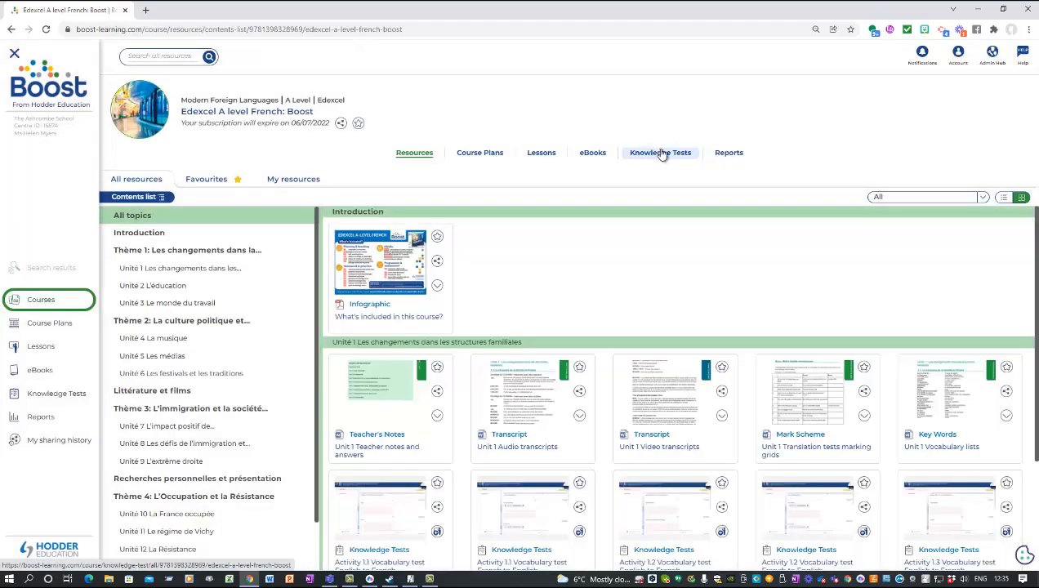
pyautogui.click(662, 153)
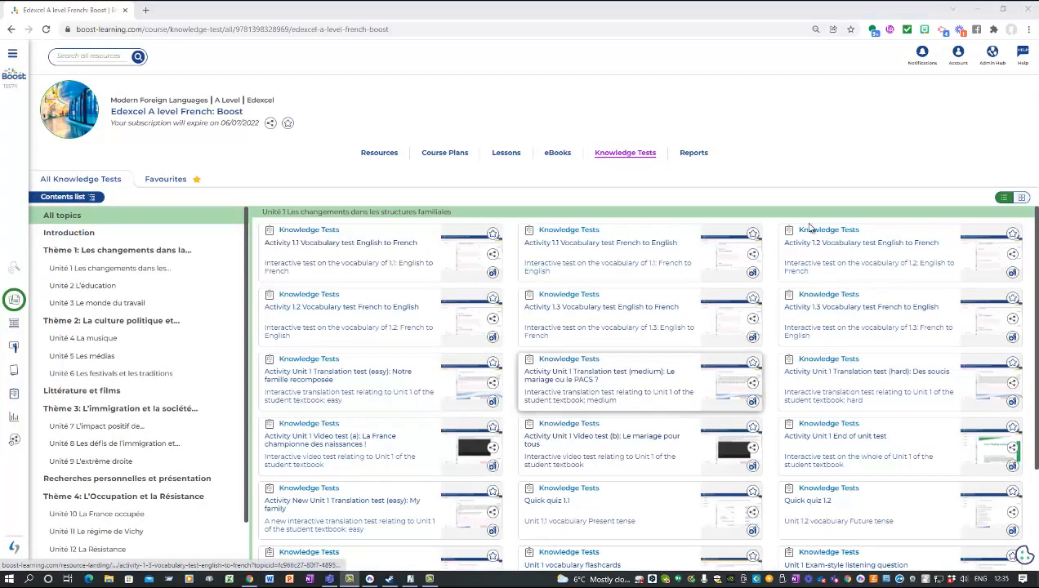
# Step: Filter the tests to Unité 2 L'éducation and bring up sharing options for the End of unit test
pyautogui.scroll(-1, 568, 312)
pyautogui.scroll(-5, 568, 312)
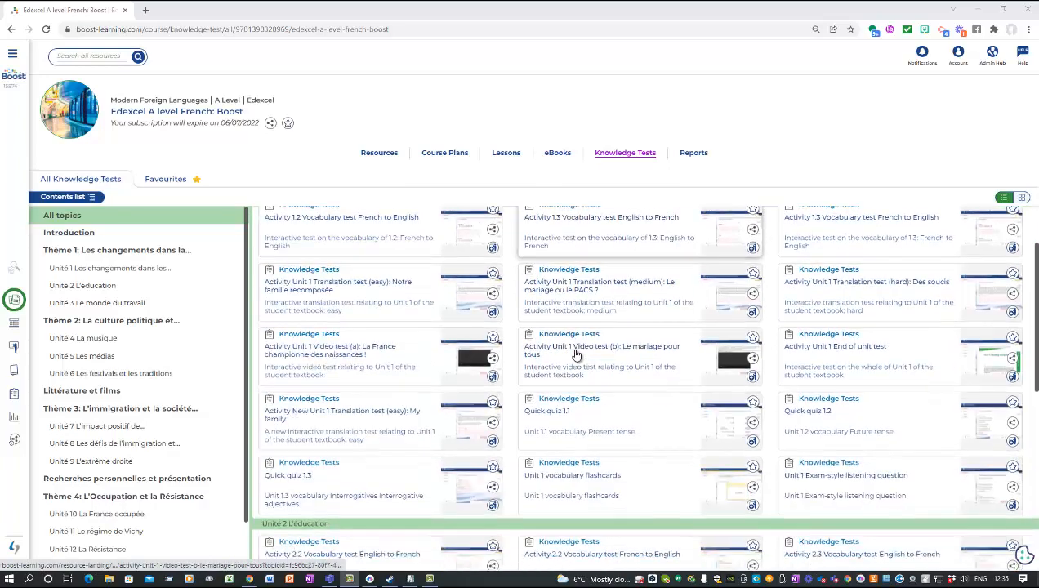
pyautogui.scroll(-2, 524, 348)
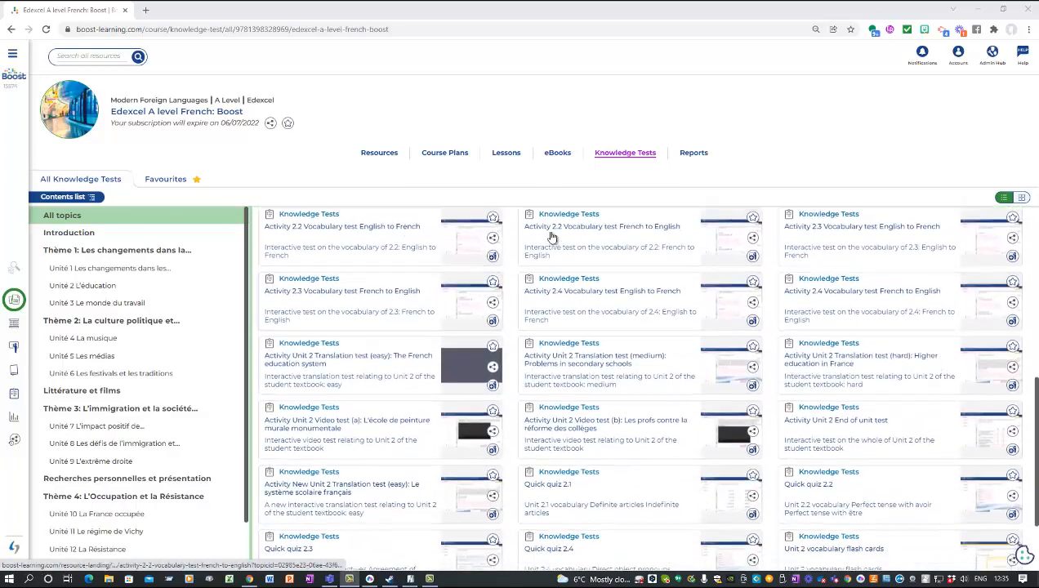
pyautogui.scroll(3, 471, 285)
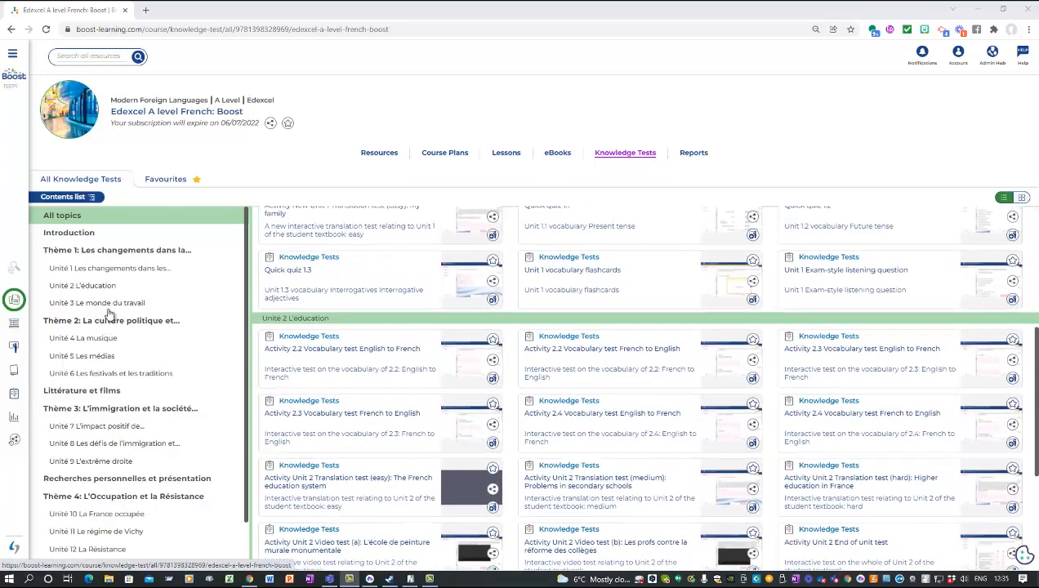
pyautogui.click(110, 286)
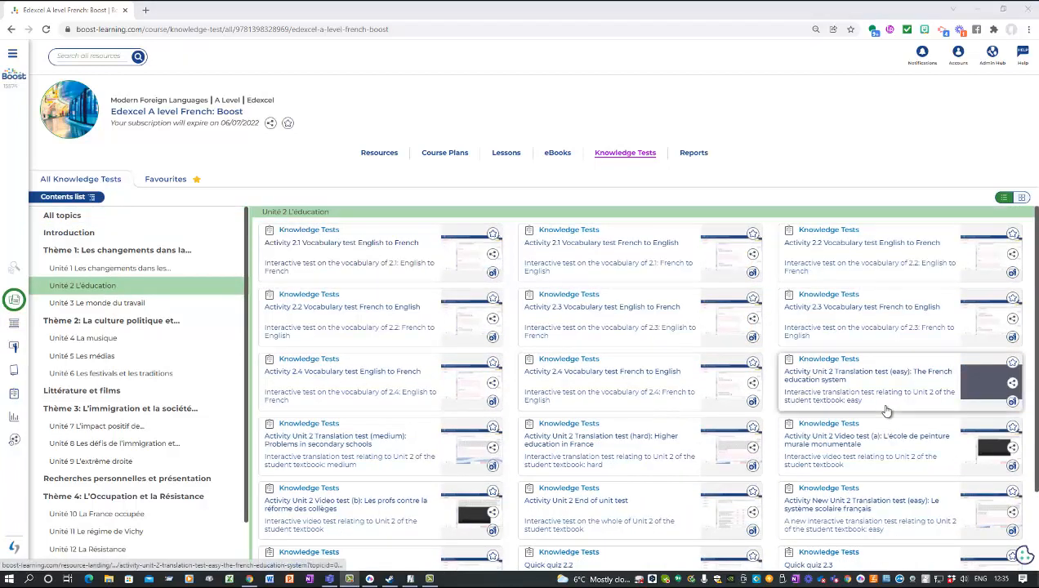
pyautogui.scroll(-2, 882, 411)
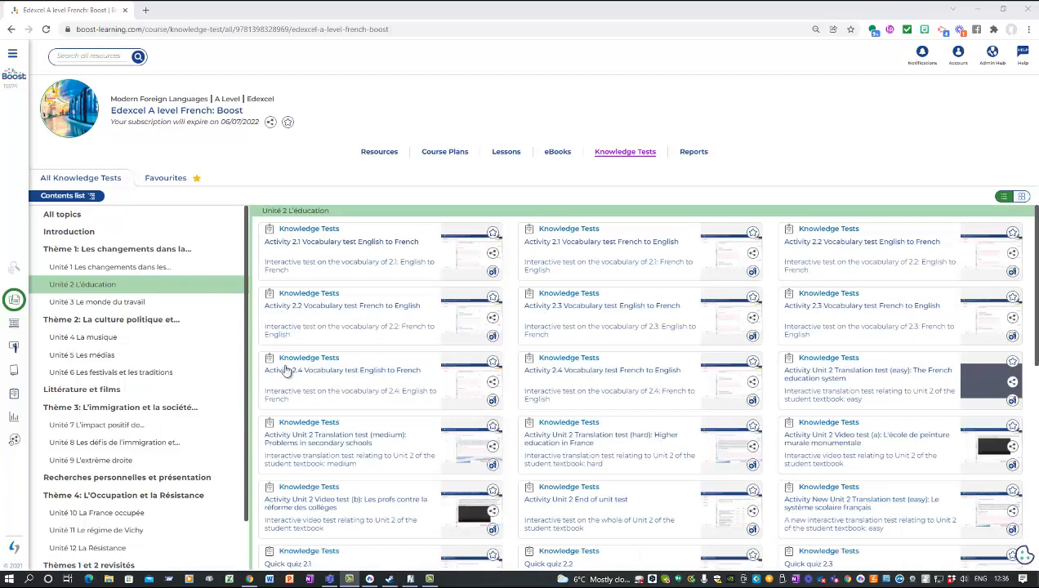
pyautogui.scroll(-2, 818, 367)
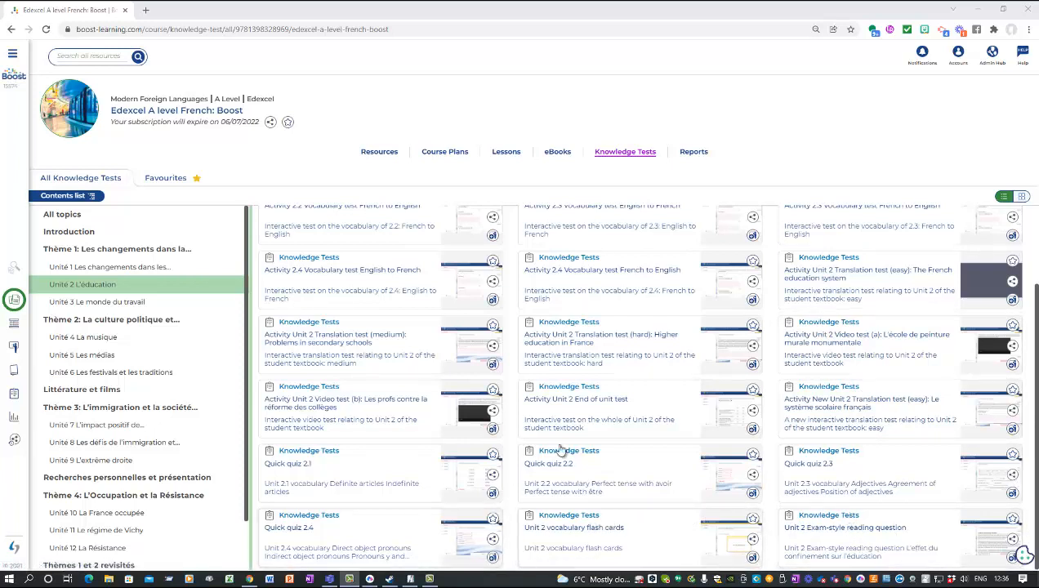
pyautogui.click(753, 410)
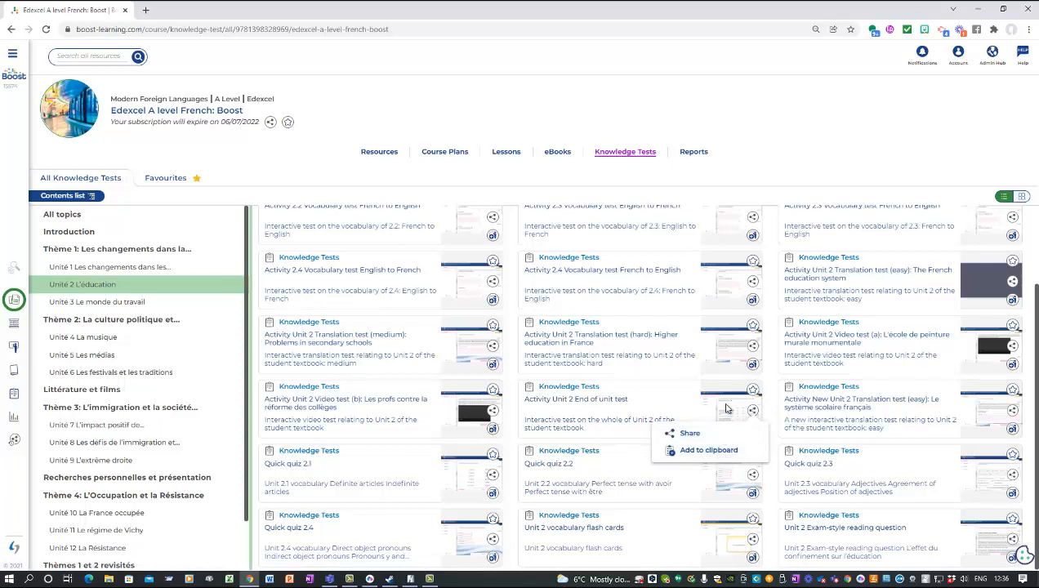
# Step: Add Activity Unit 2 End of unit test to the clipboard
pyautogui.click(719, 451)
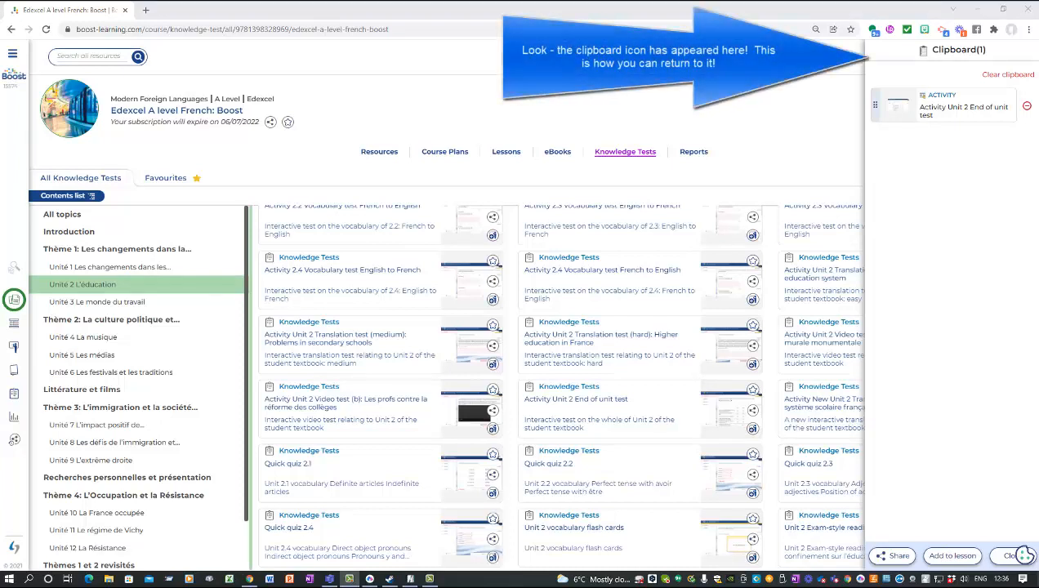
# Step: Add the medium Unit 2 translation test to the clipboard
pyautogui.click(1017, 555)
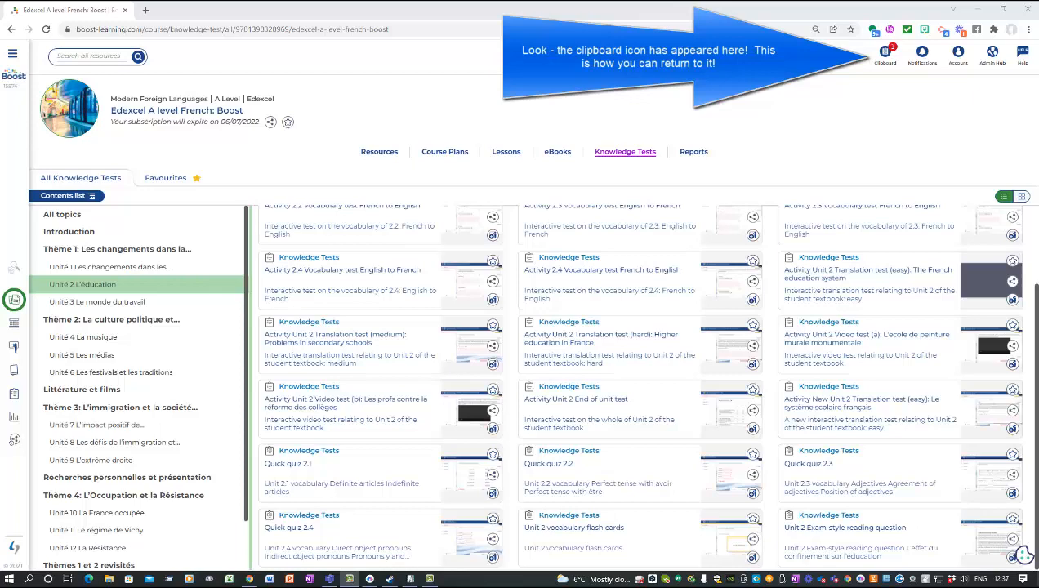
pyautogui.scroll(1, 645, 385)
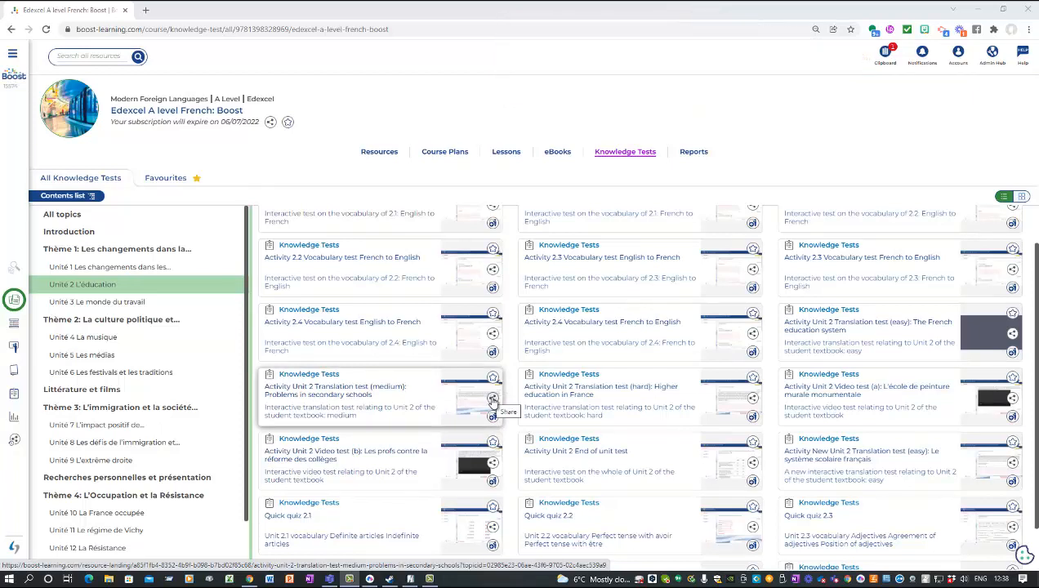
pyautogui.click(493, 399)
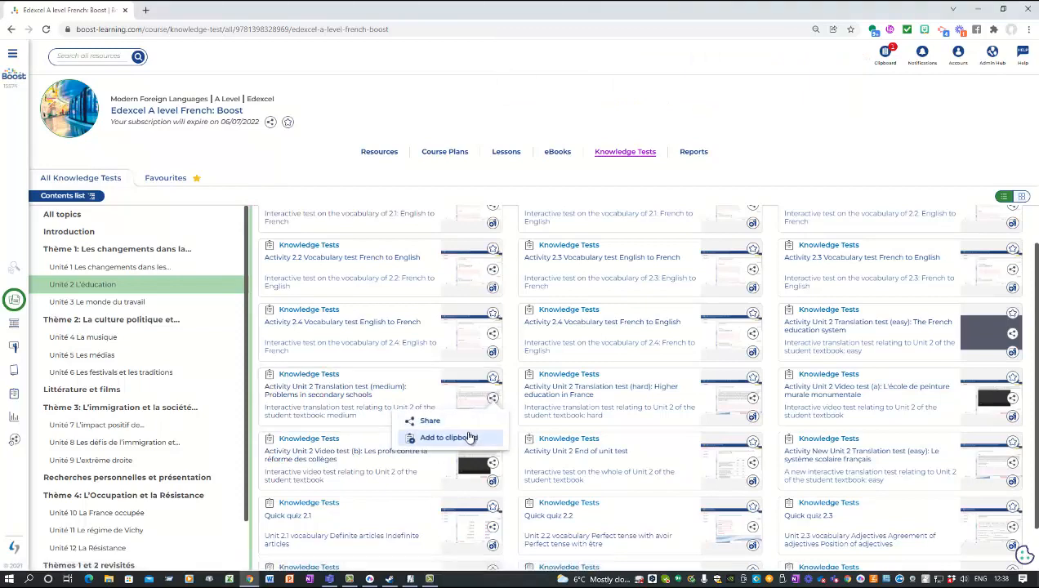
pyautogui.click(449, 438)
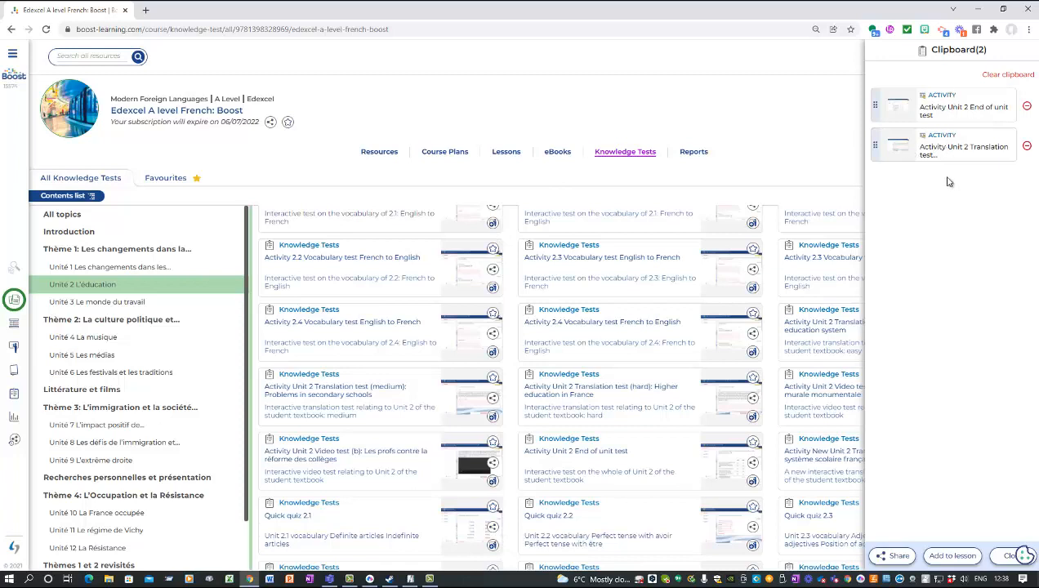
pyautogui.click(782, 149)
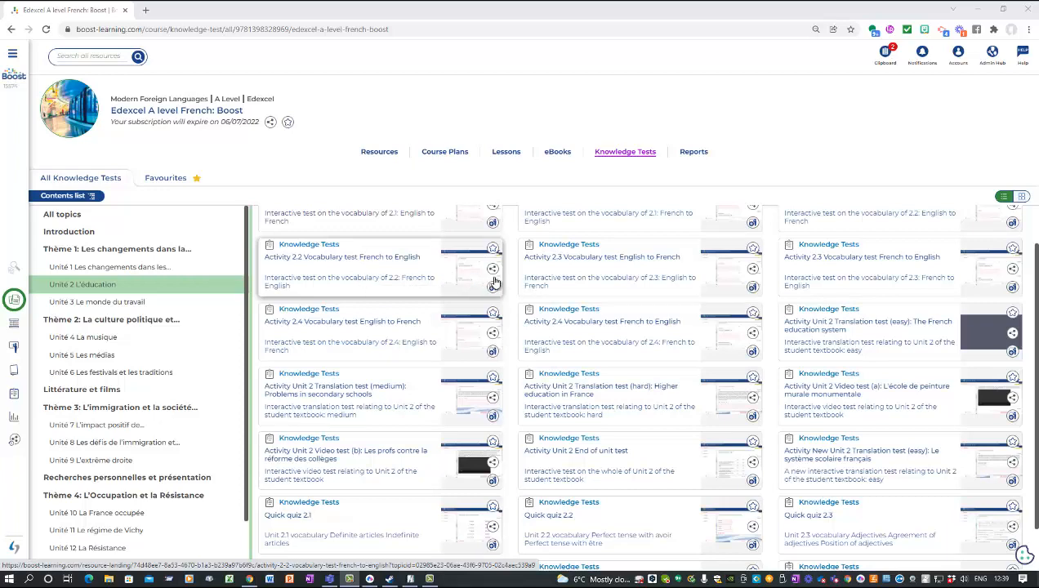
# Step: Add vocabulary tests 2.2 French to English, 2.3 English to French and 2.1 French to English to the clipboard
pyautogui.scroll(1, 492, 287)
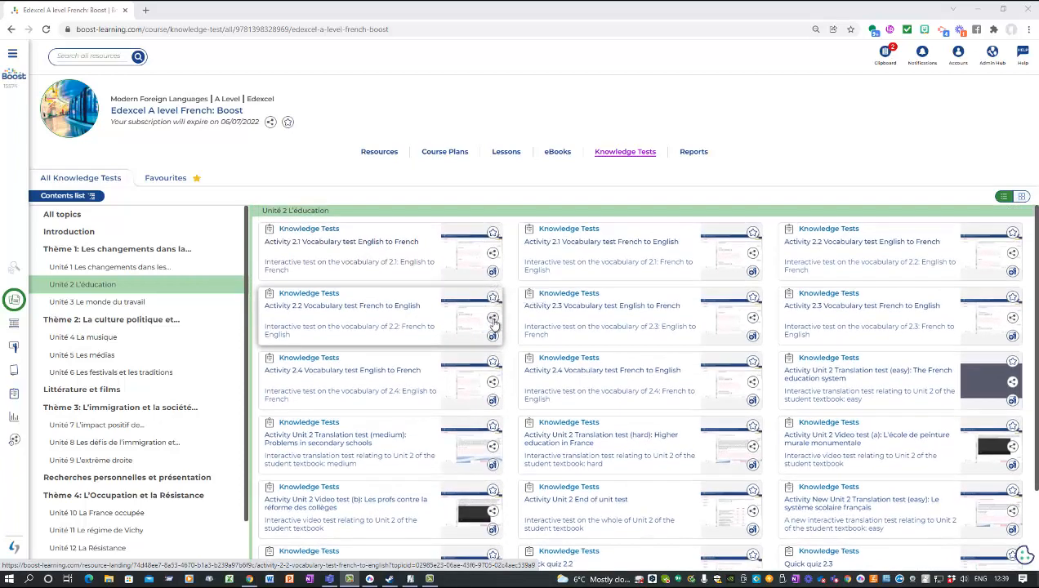
pyautogui.click(493, 318)
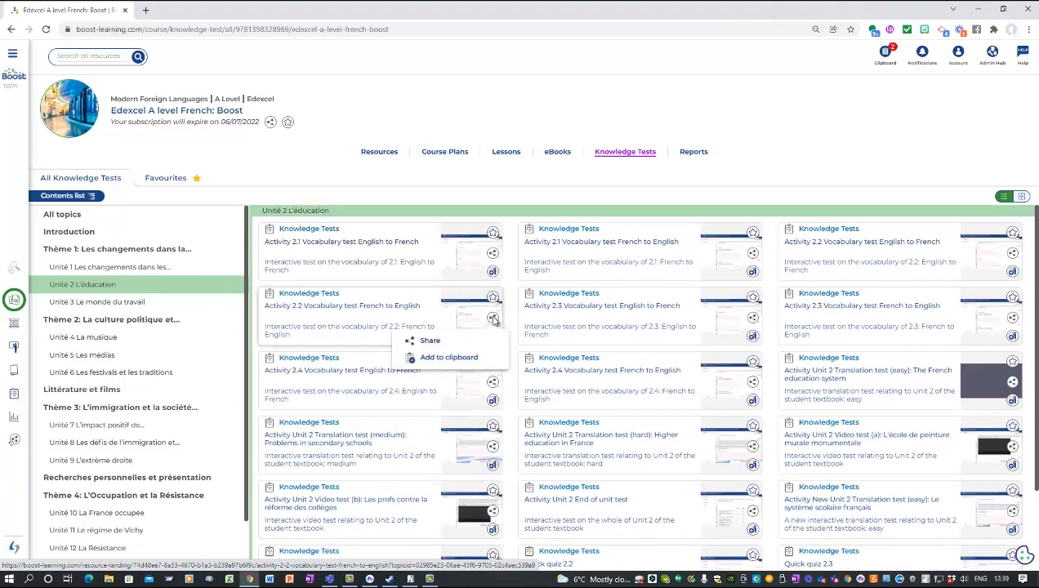
pyautogui.click(448, 358)
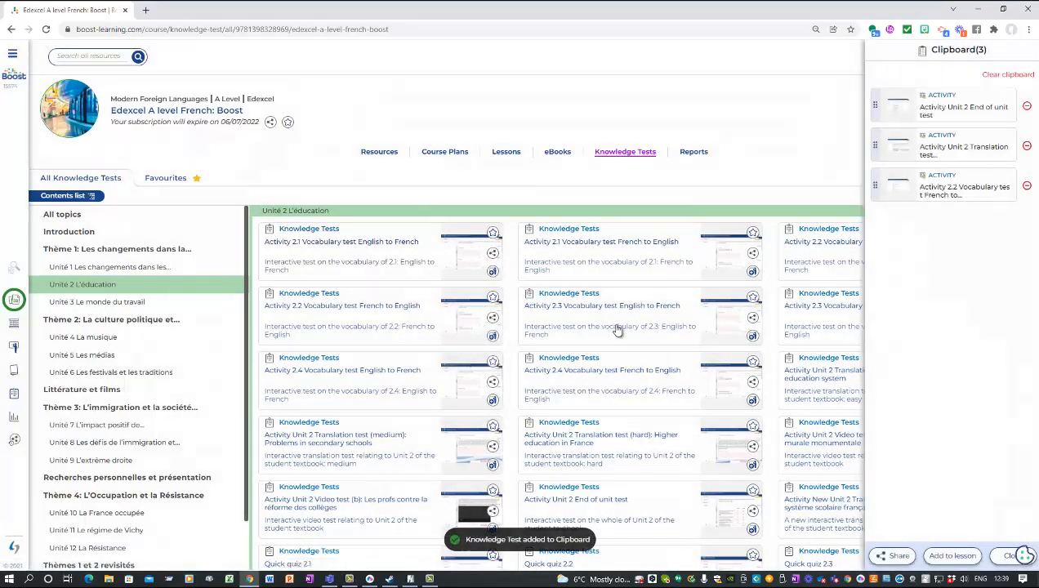
pyautogui.click(753, 317)
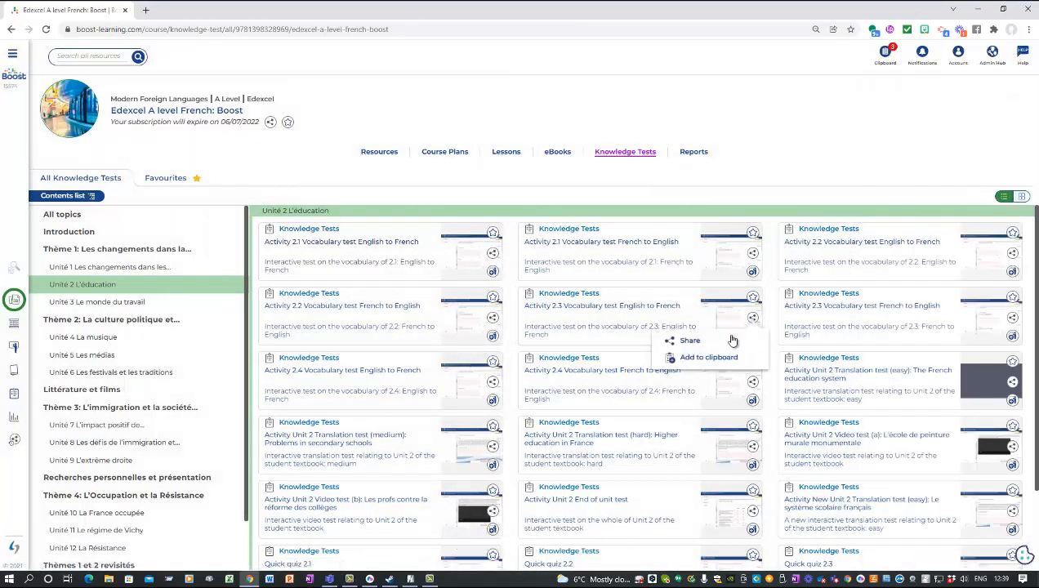
pyautogui.click(707, 357)
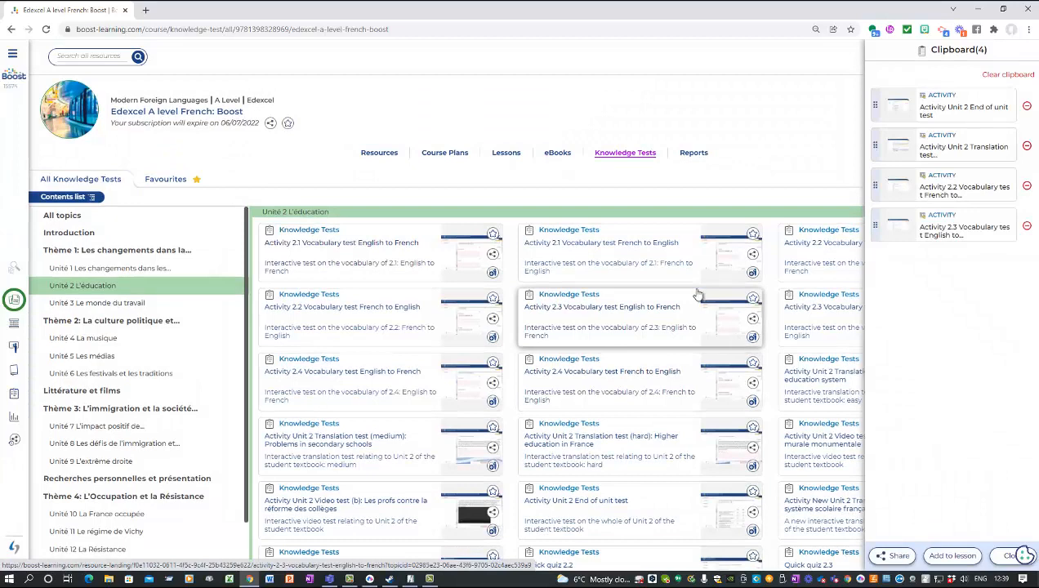
pyautogui.click(753, 258)
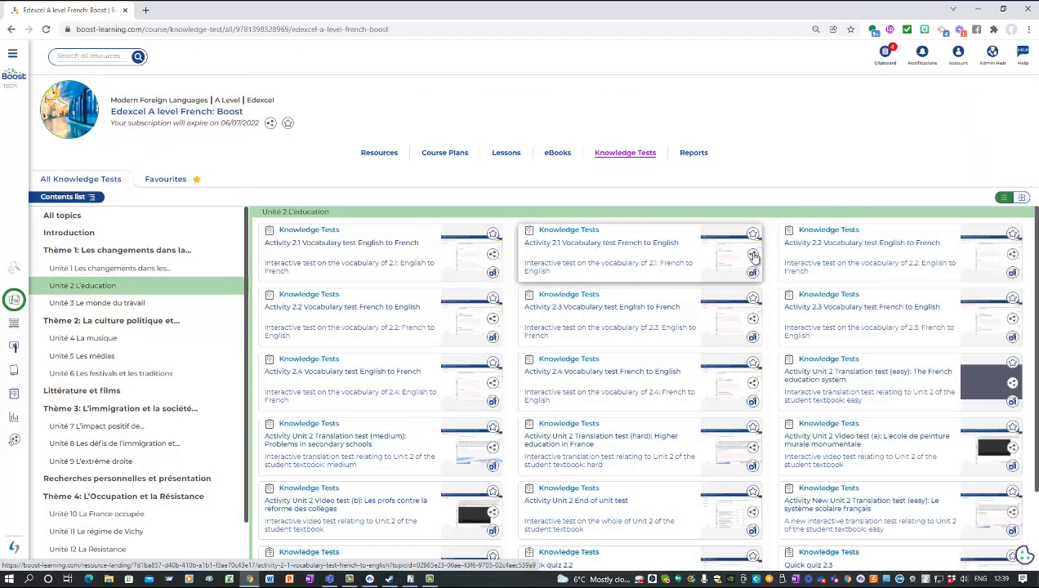
pyautogui.click(714, 295)
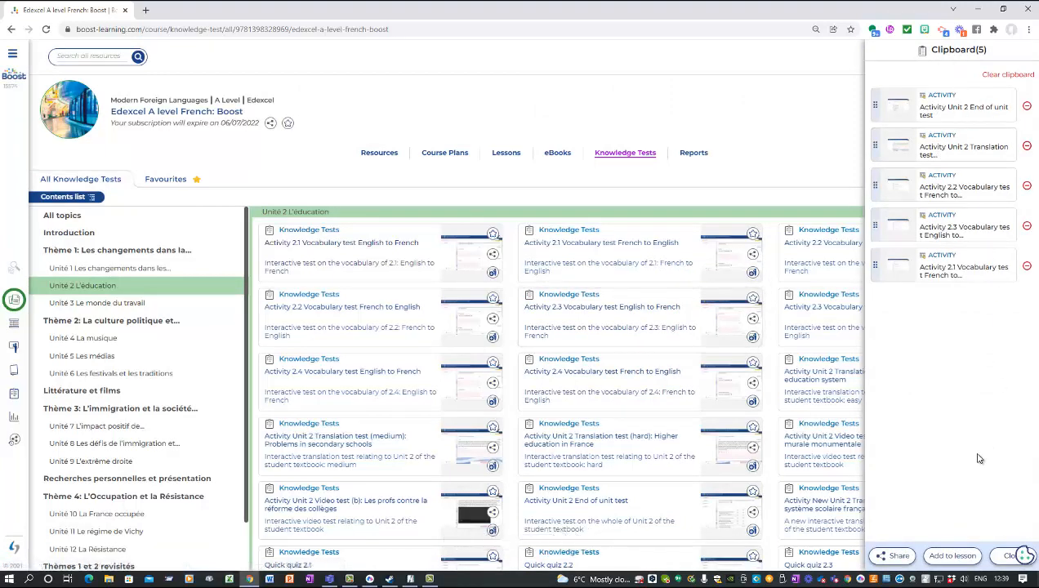
# Step: Add the clipboard tests to Assessments › Unit 2 assessment in a new section 'End of unit test'
pyautogui.click(952, 558)
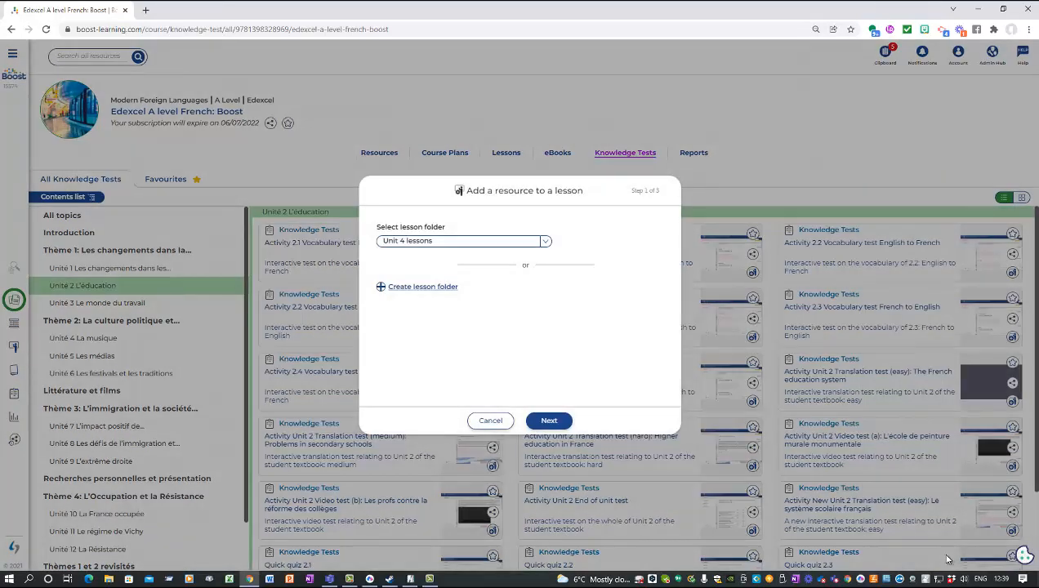
pyautogui.click(545, 244)
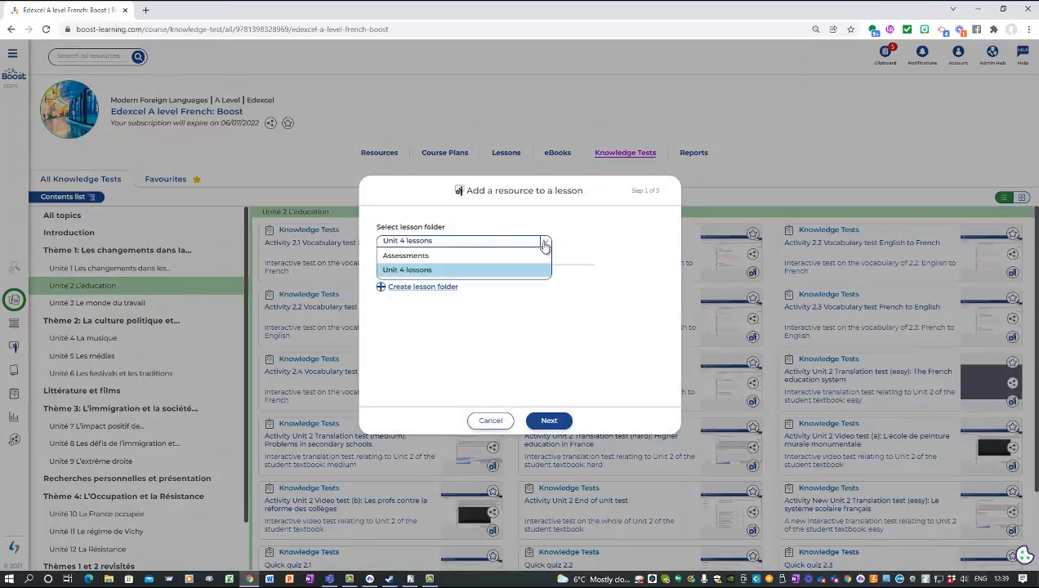
pyautogui.click(412, 257)
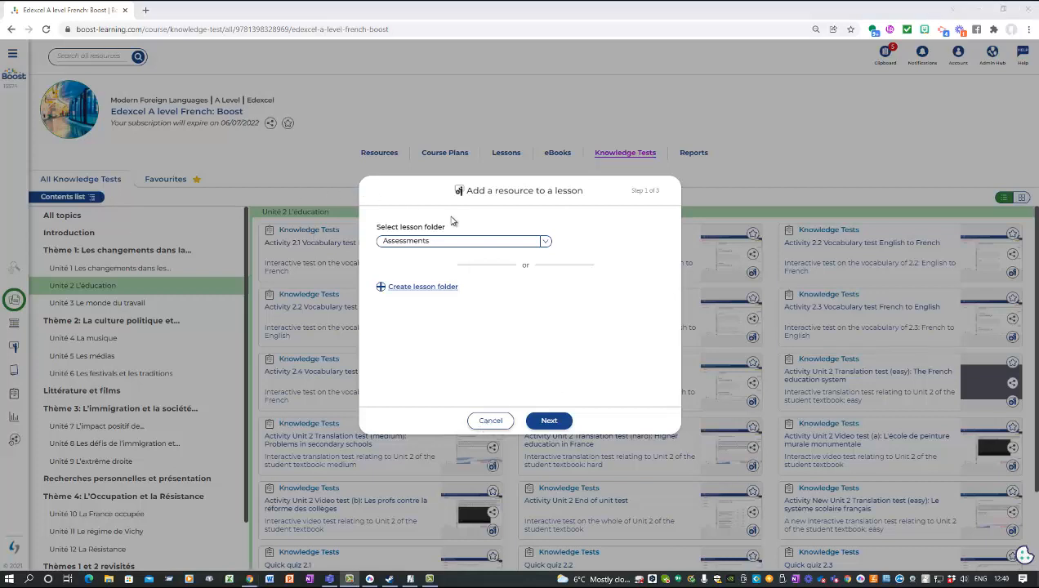
pyautogui.click(558, 426)
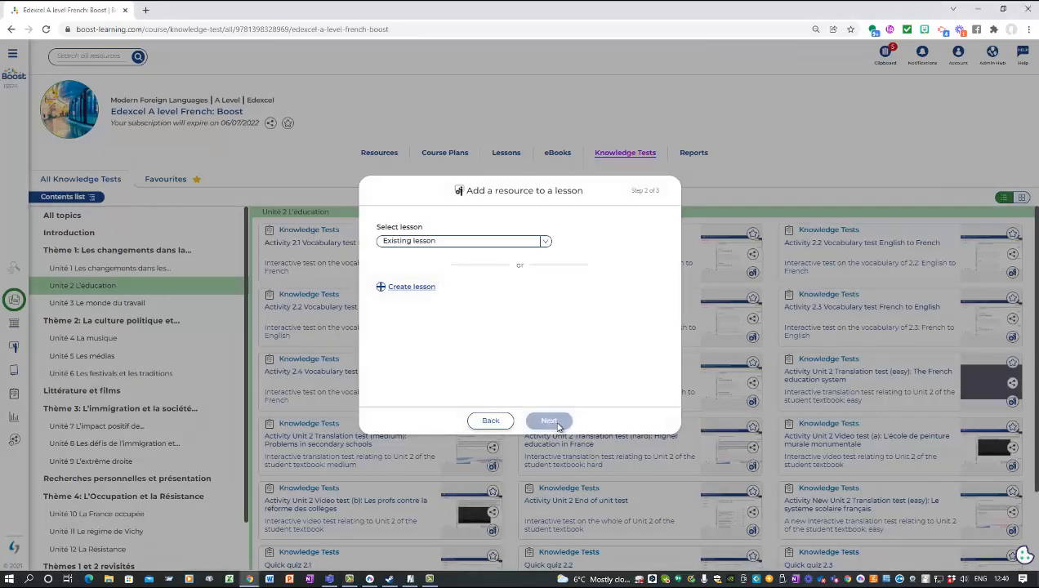
pyautogui.click(546, 244)
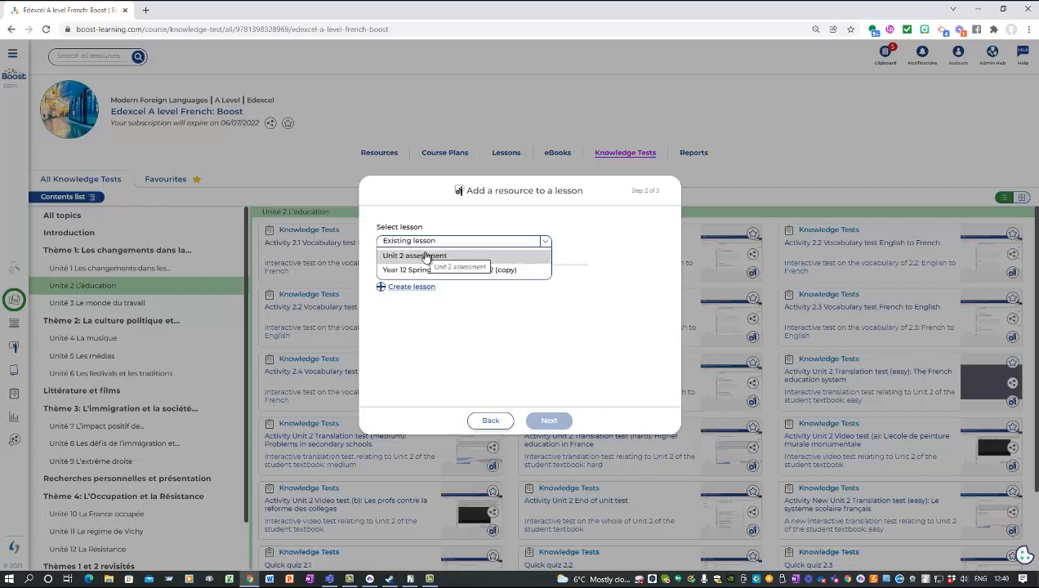
pyautogui.click(425, 256)
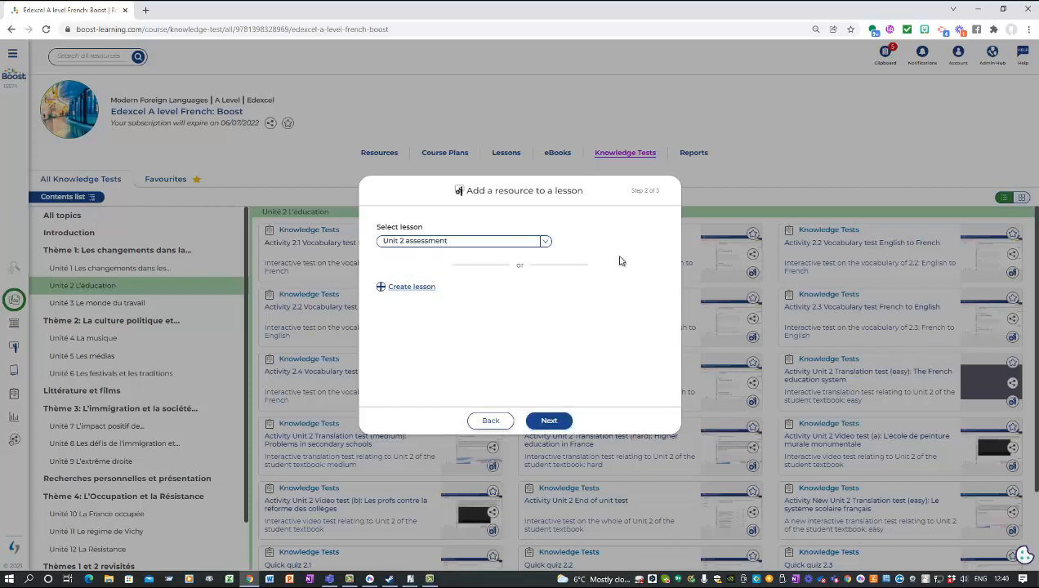
pyautogui.click(554, 424)
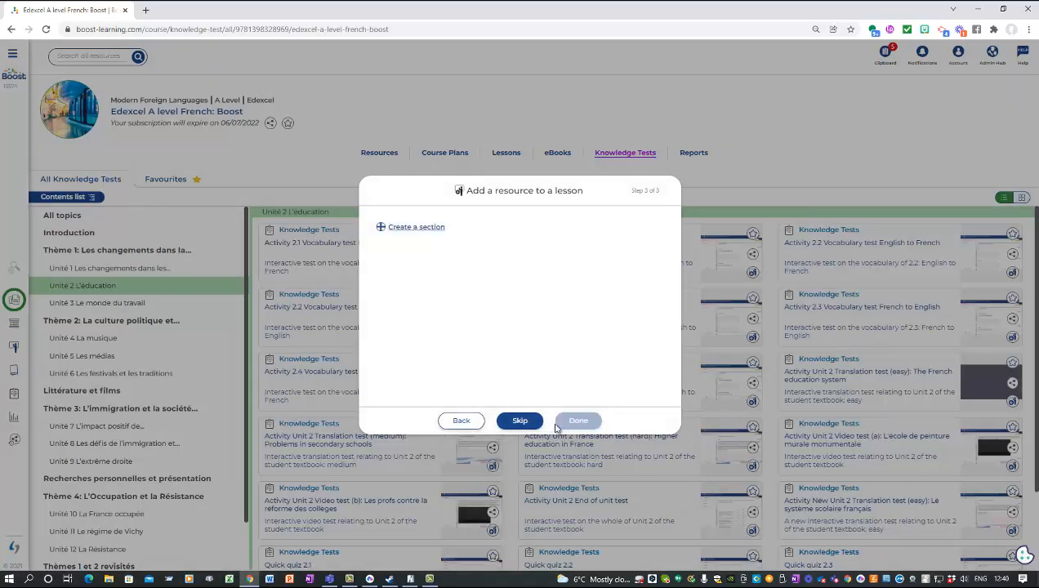
pyautogui.click(434, 232)
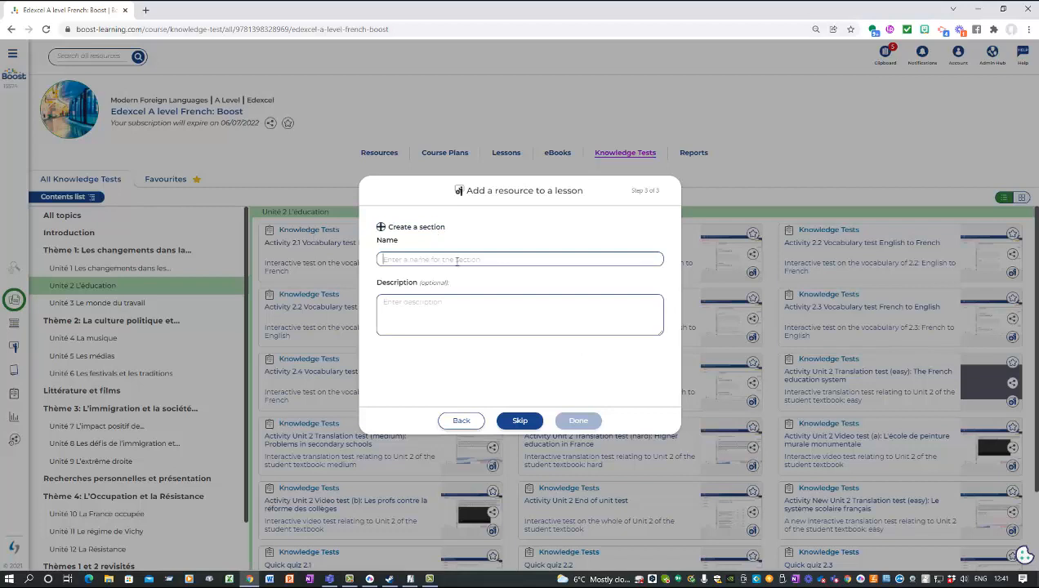
pyautogui.click(457, 260)
pyautogui.write('End of unit test')
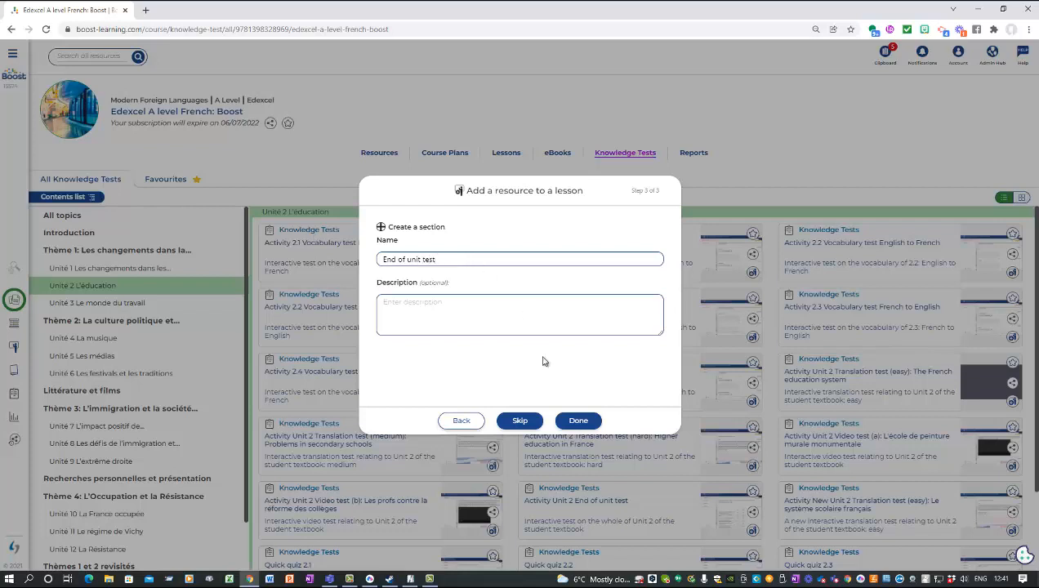
pyautogui.click(581, 424)
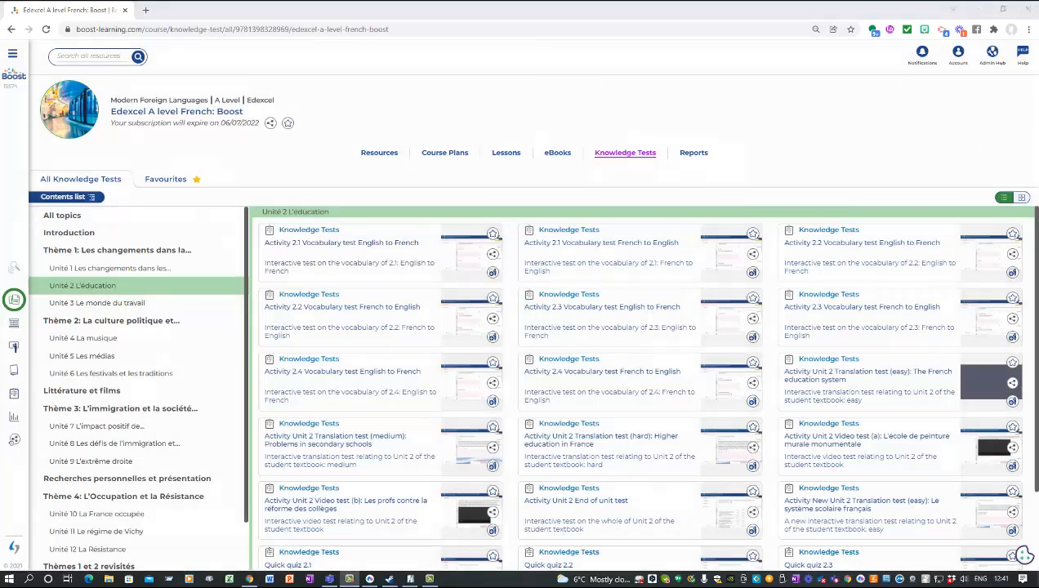
# Step: Open the Unit 2 assessment lesson from the Assessments lesson folder
pyautogui.click(14, 347)
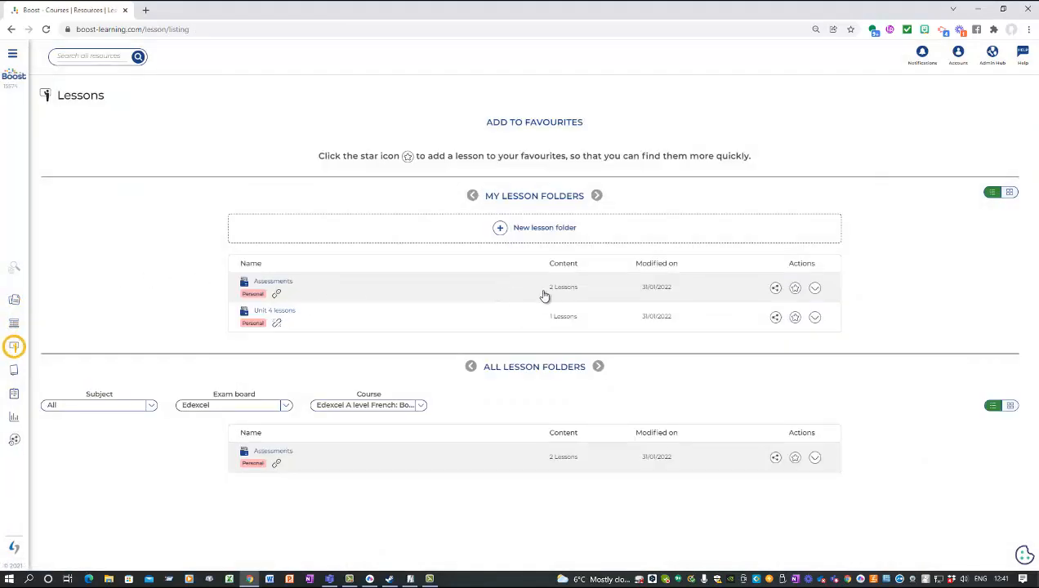
pyautogui.click(553, 293)
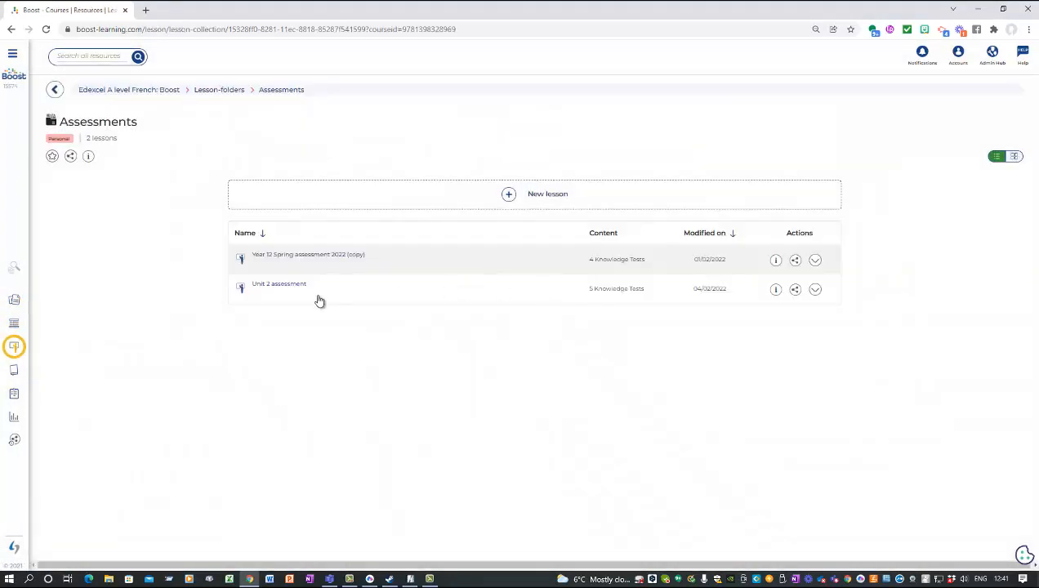
pyautogui.click(295, 283)
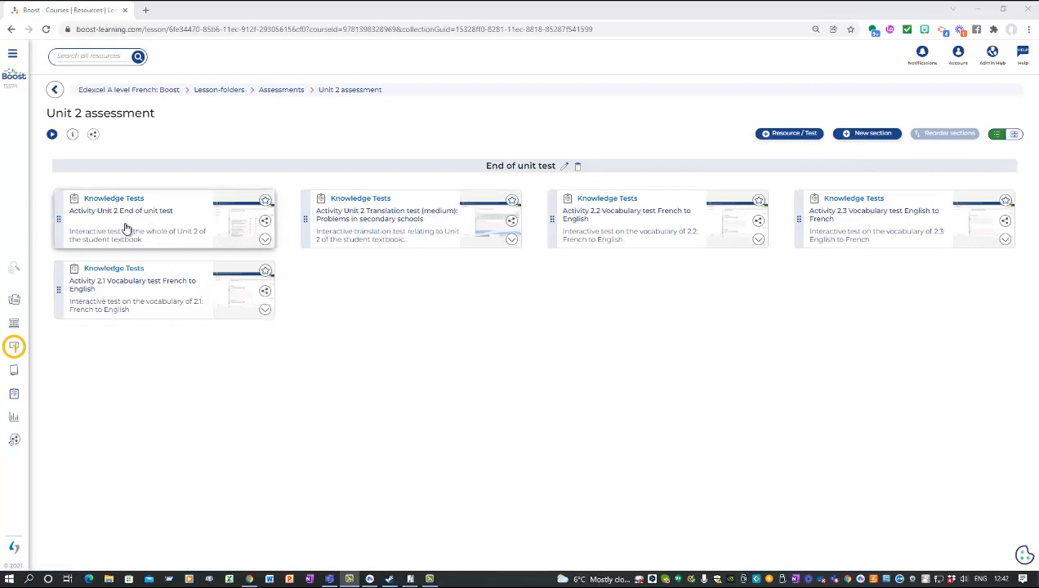
# Step: Add a section named 'Translation French to English' to the Unit 2 assessment lesson
pyautogui.click(867, 135)
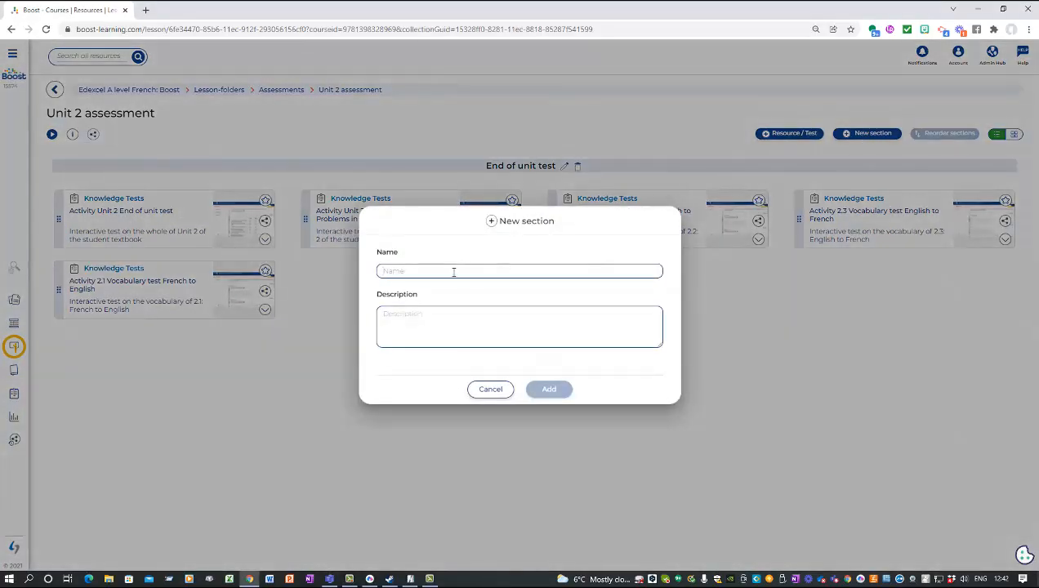
pyautogui.write('Vocabulary')
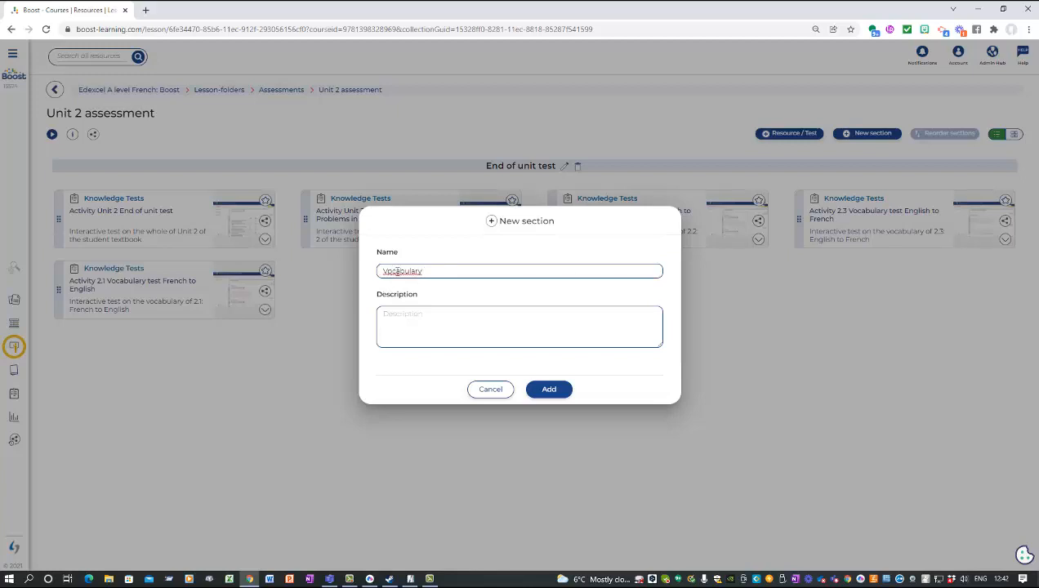
pyautogui.press('BackSpace')
pyautogui.write('o')
pyautogui.doubleClick(411, 274)
pyautogui.write('Translatin F')
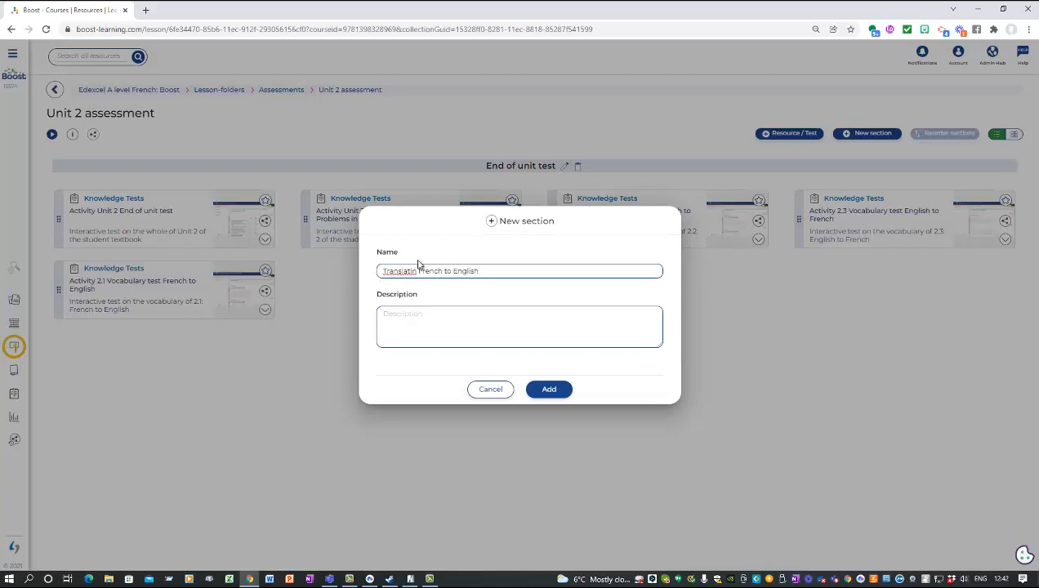
pyautogui.write('o')
pyautogui.click(550, 390)
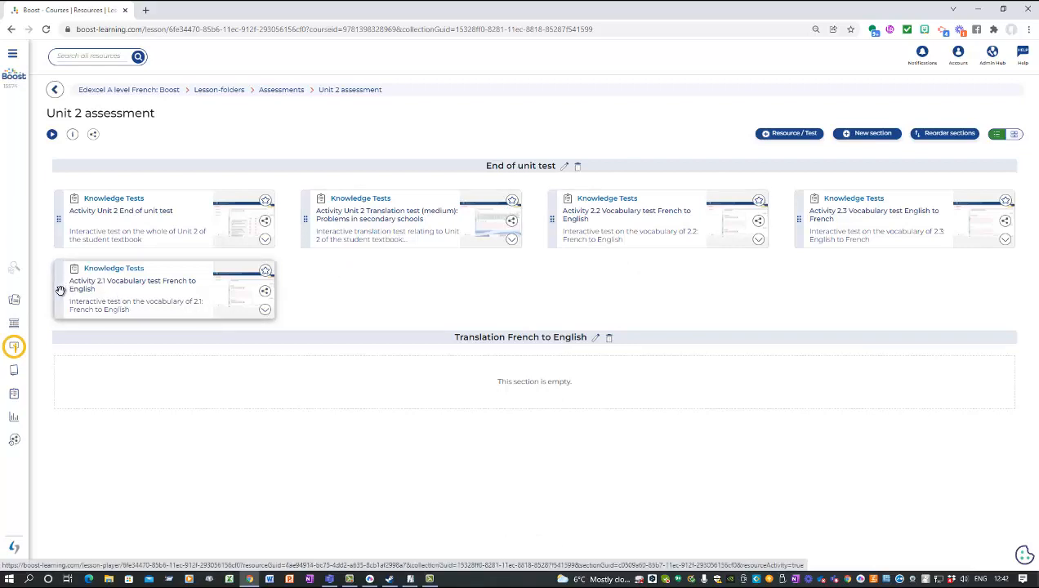
# Step: Drag the Activity 2.1, 2.2 and 2.3 vocabulary test cards into Translation French to English
pyautogui.moveTo(61, 290); pyautogui.dragTo(75, 393)
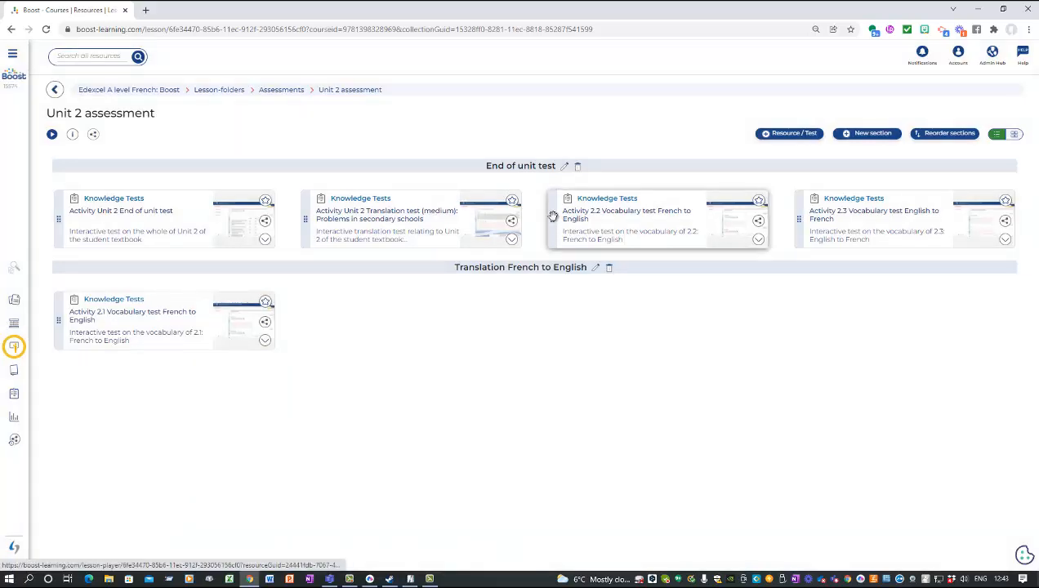
pyautogui.moveTo(544, 245); pyautogui.dragTo(433, 319)
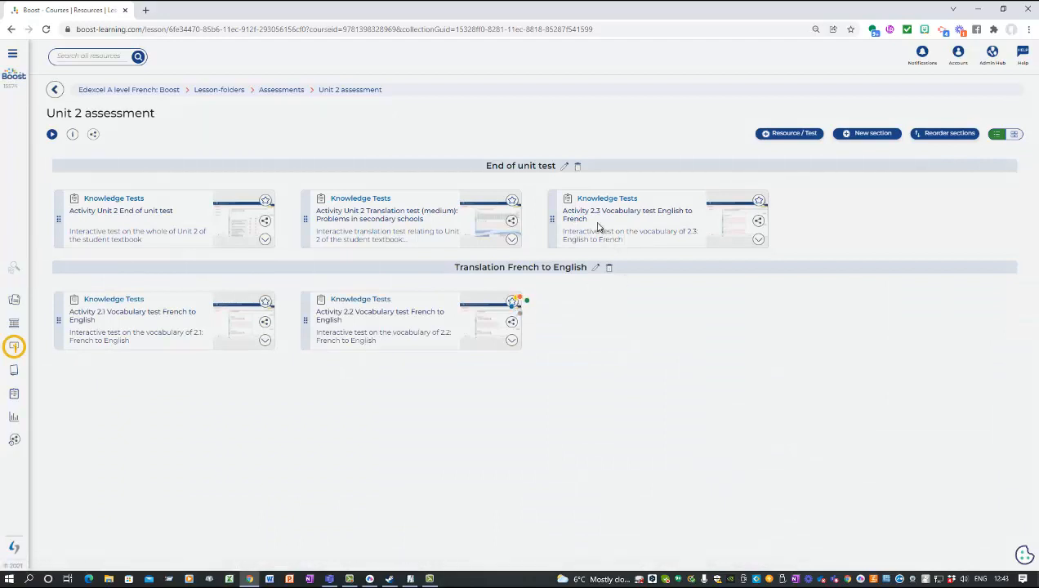
pyautogui.moveTo(555, 225); pyautogui.dragTo(577, 343)
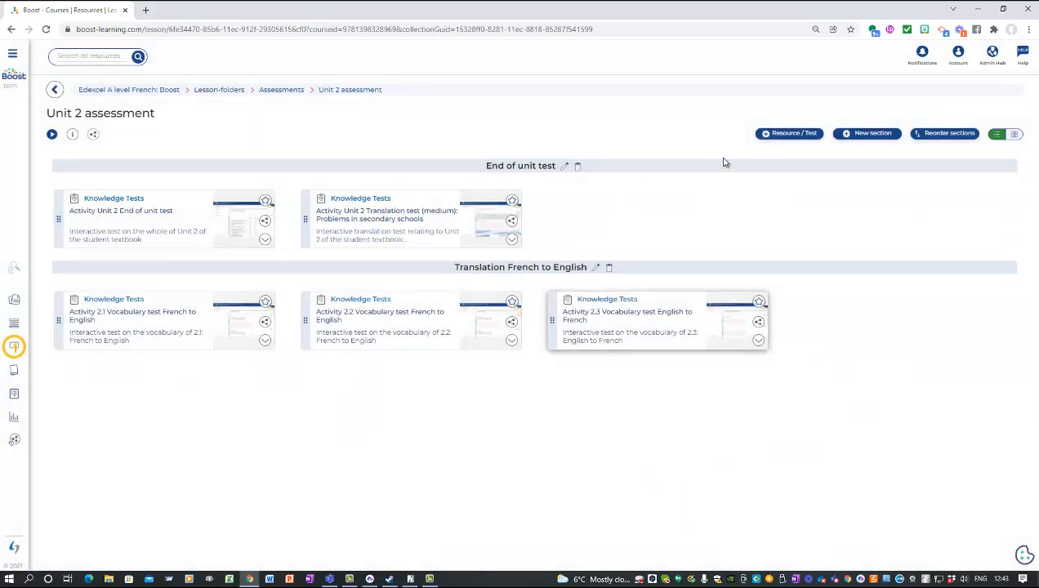
# Step: Create a 'Translation English to French' section and move the Translation test (medium) into it
pyautogui.click(874, 133)
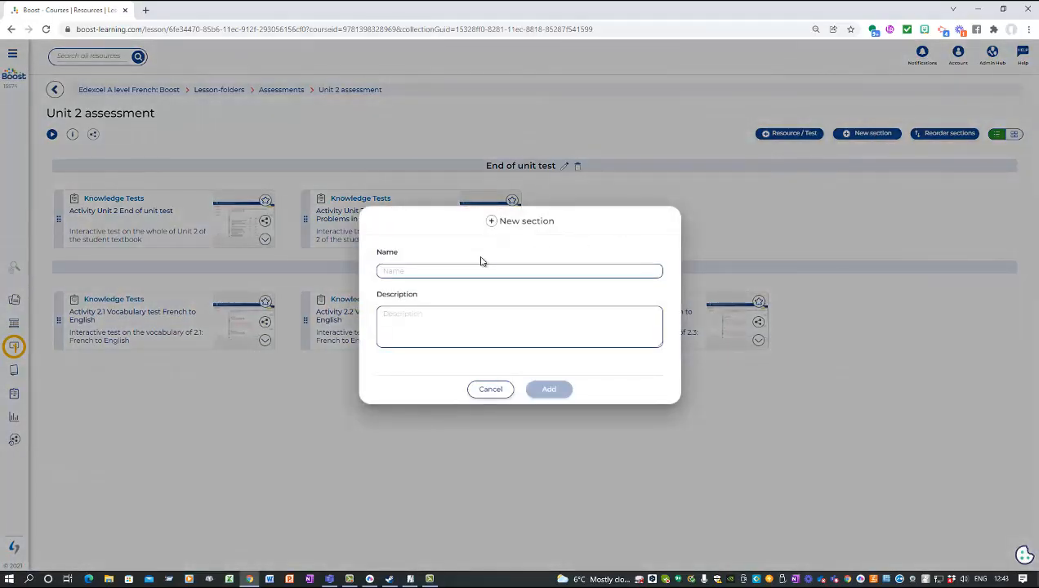
pyautogui.write('Translation English to French')
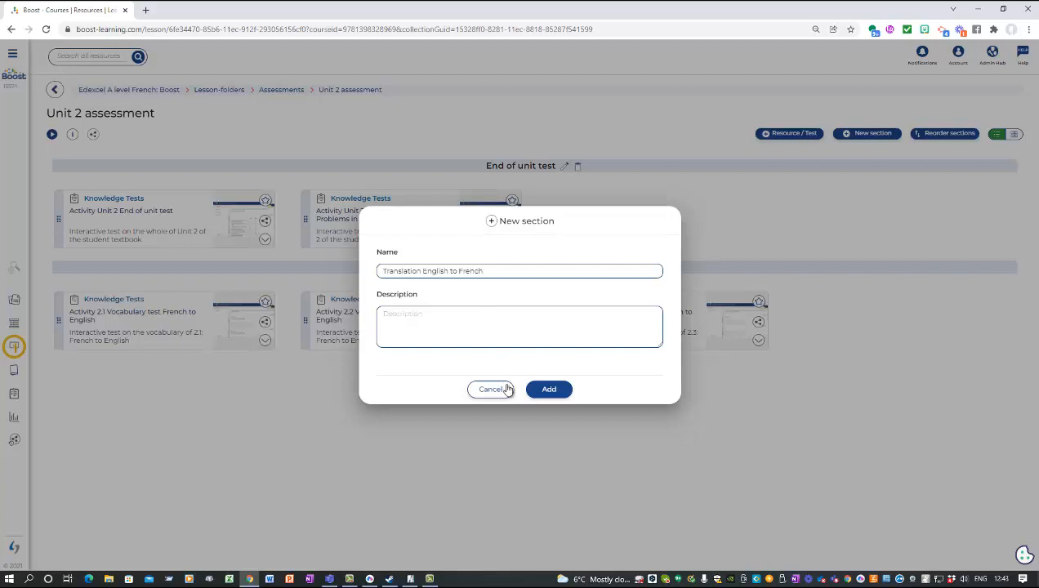
pyautogui.click(550, 392)
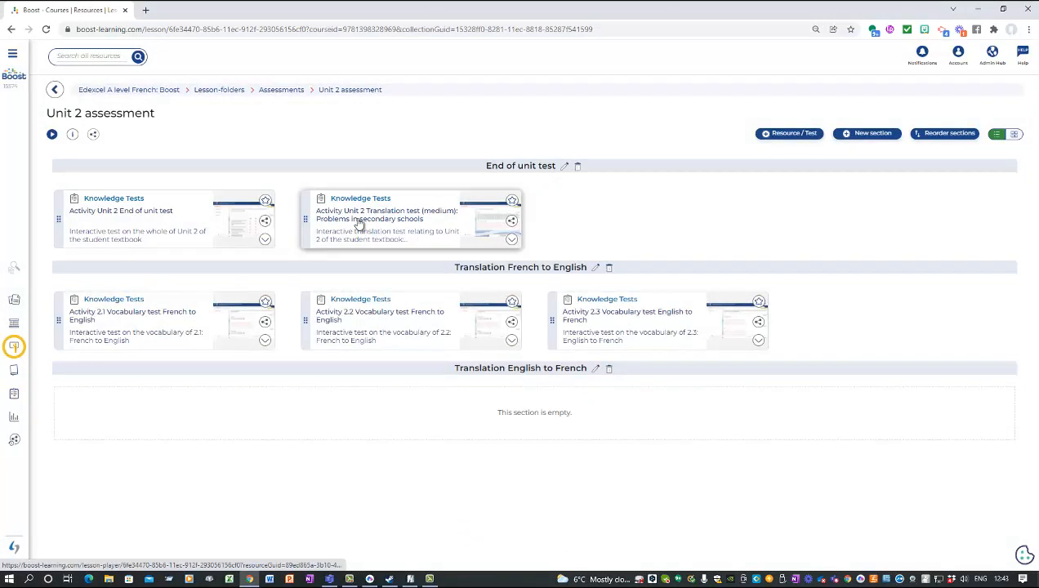
pyautogui.moveTo(357, 222); pyautogui.dragTo(385, 439)
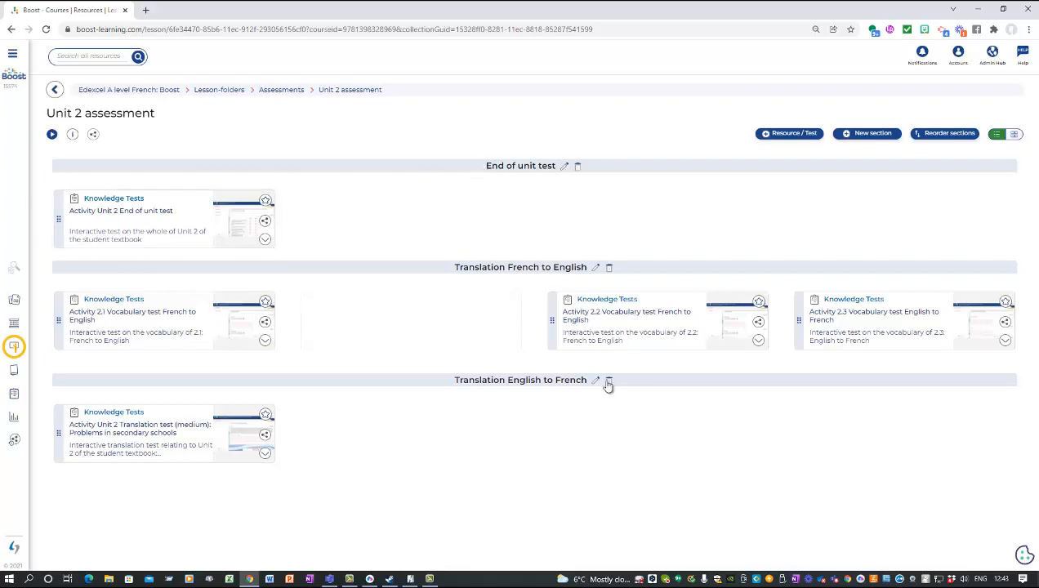
# Step: Give the End of unit test section the description 'Spend about 25 minutes on this part'
pyautogui.click(566, 166)
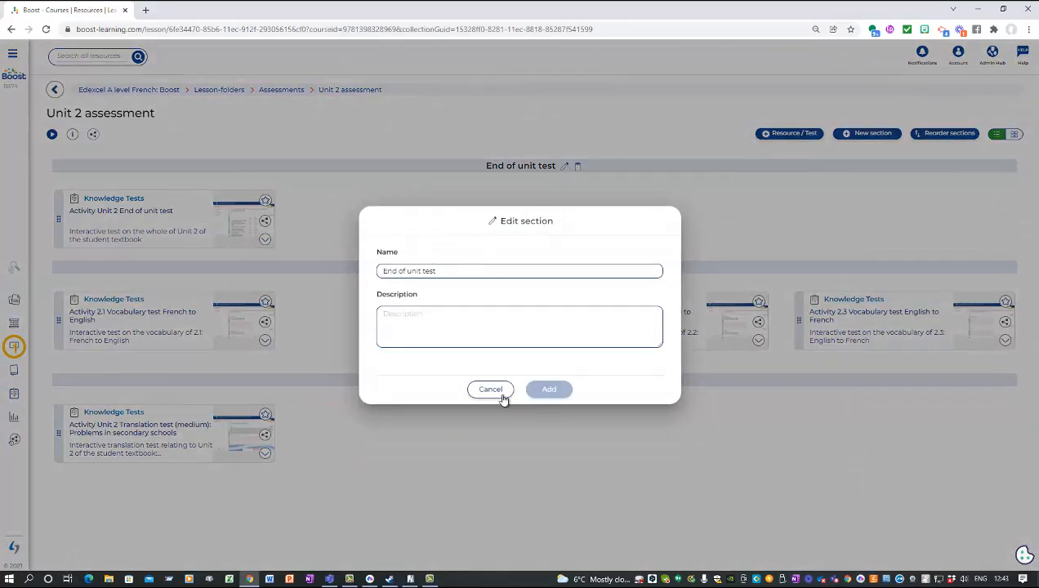
pyautogui.click(422, 319)
pyautogui.write('S')
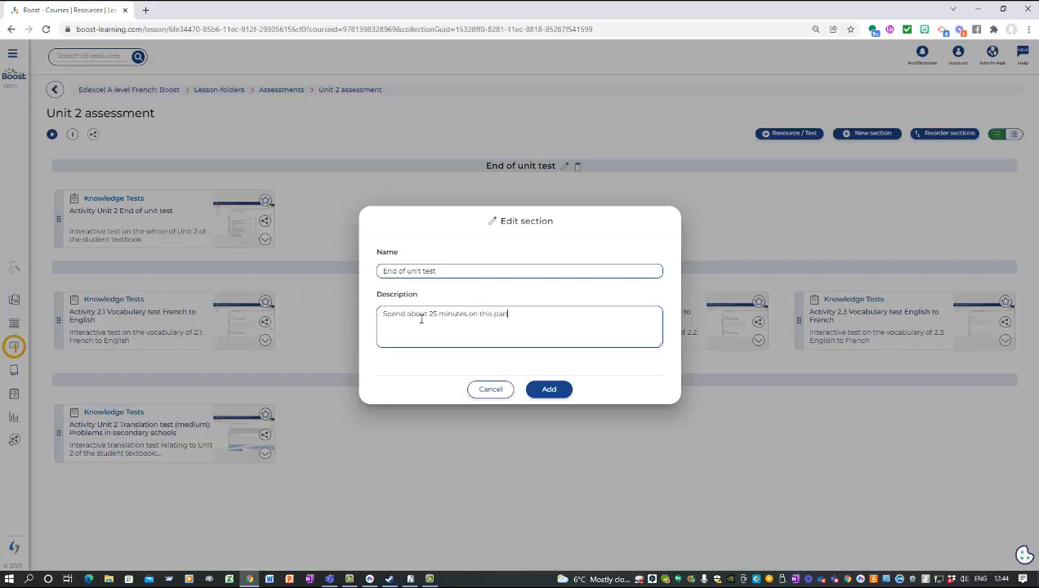
pyautogui.click(549, 394)
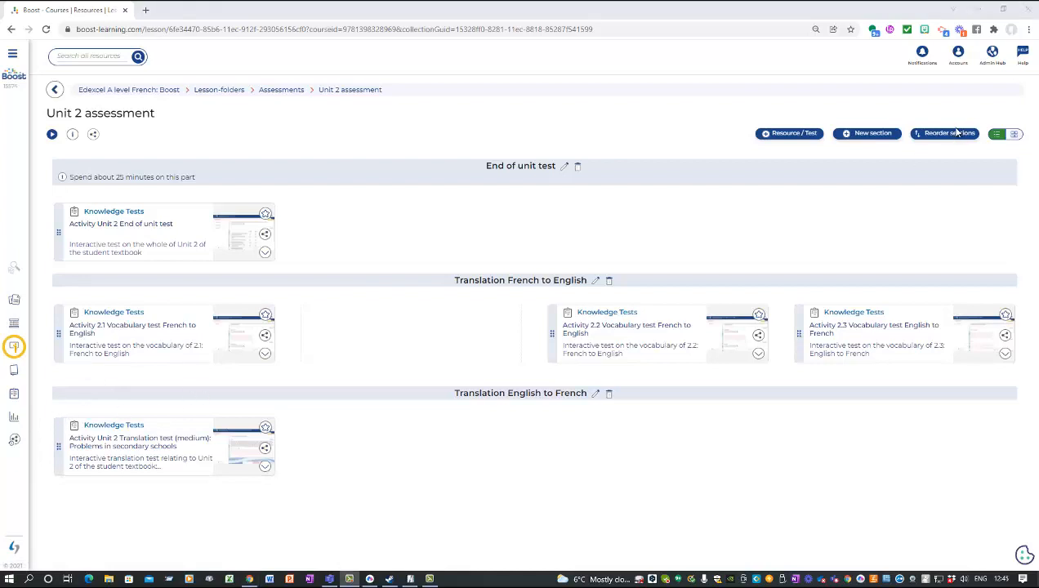
# Step: Reorder the sections to Translation French to English, Translation English to French, End of unit test
pyautogui.click(953, 135)
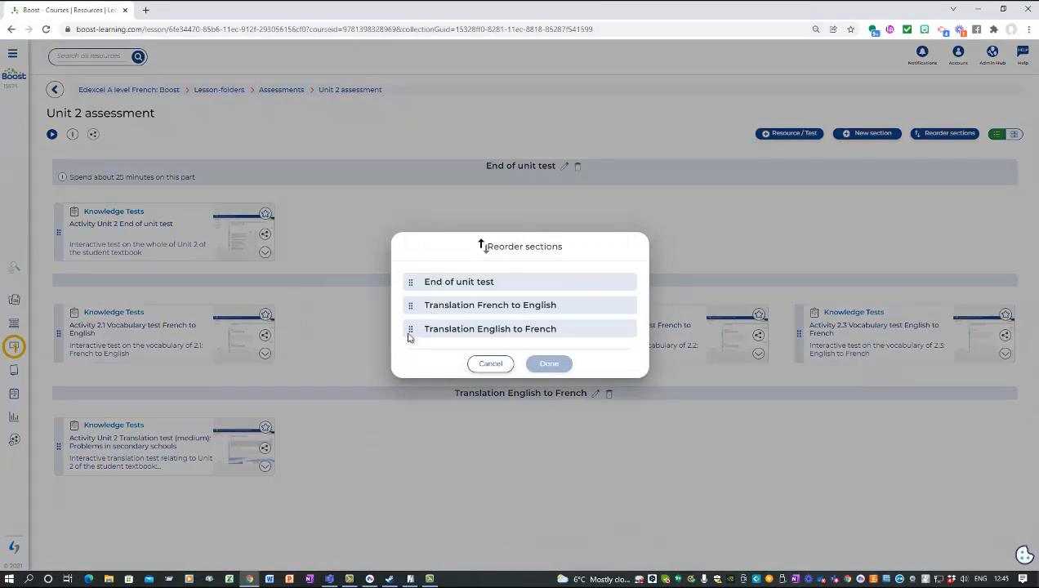
pyautogui.moveTo(411, 329); pyautogui.dragTo(412, 284)
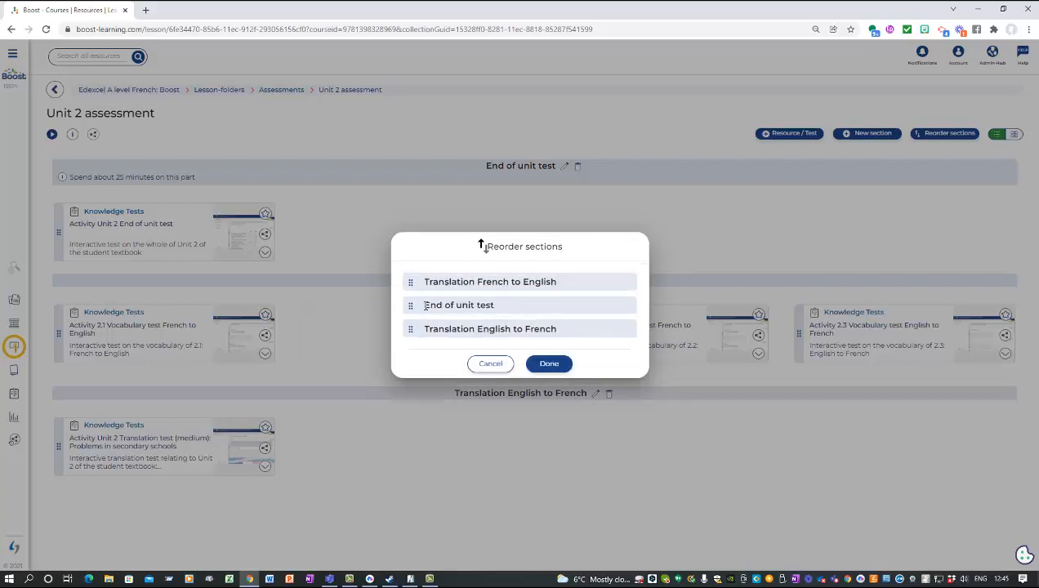
pyautogui.moveTo(410, 327); pyautogui.dragTo(409, 305)
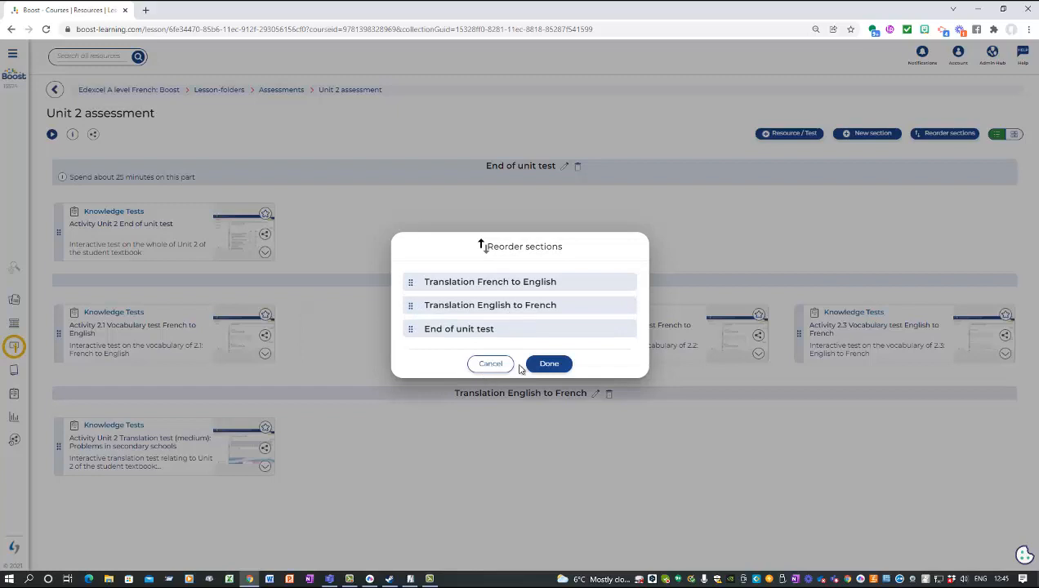
pyautogui.click(549, 365)
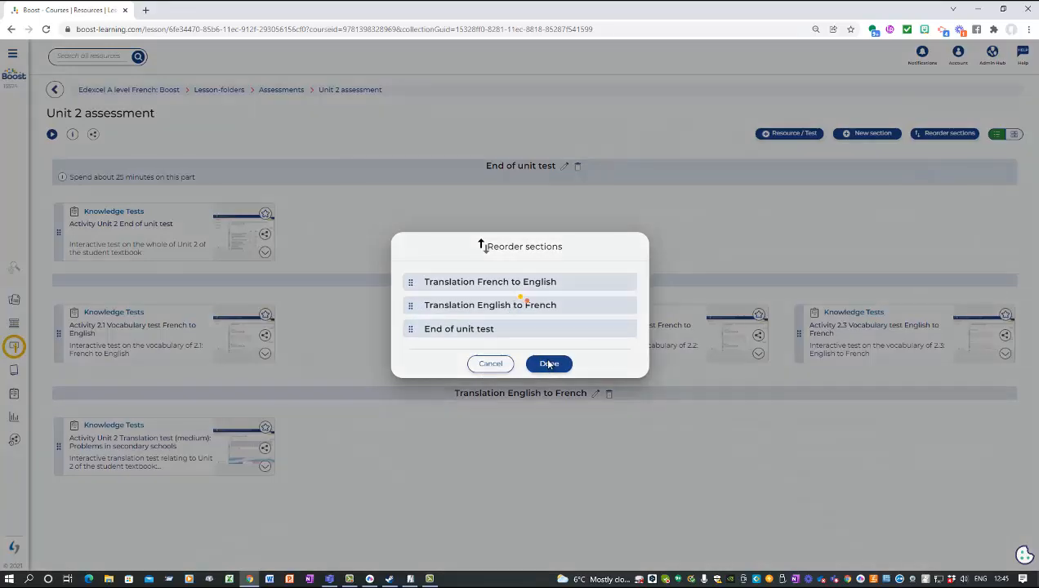